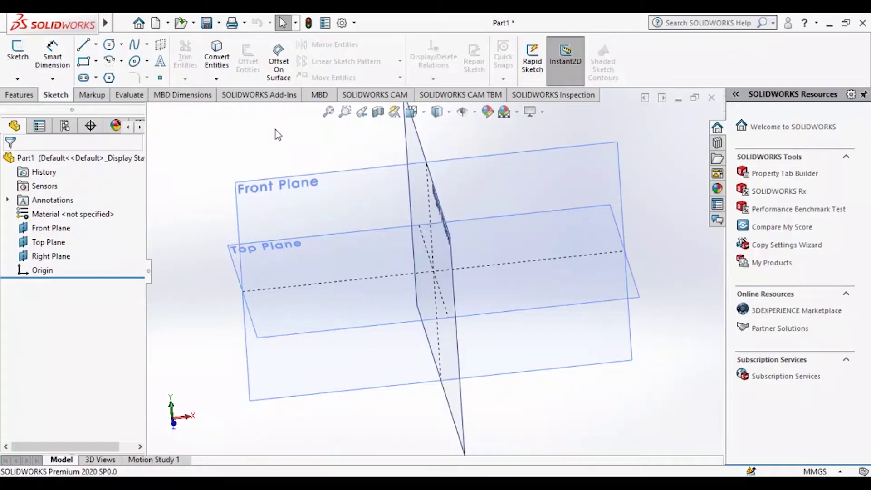
pyautogui.moveTo(276, 132); pyautogui.dragTo(281, 158, button='middle')
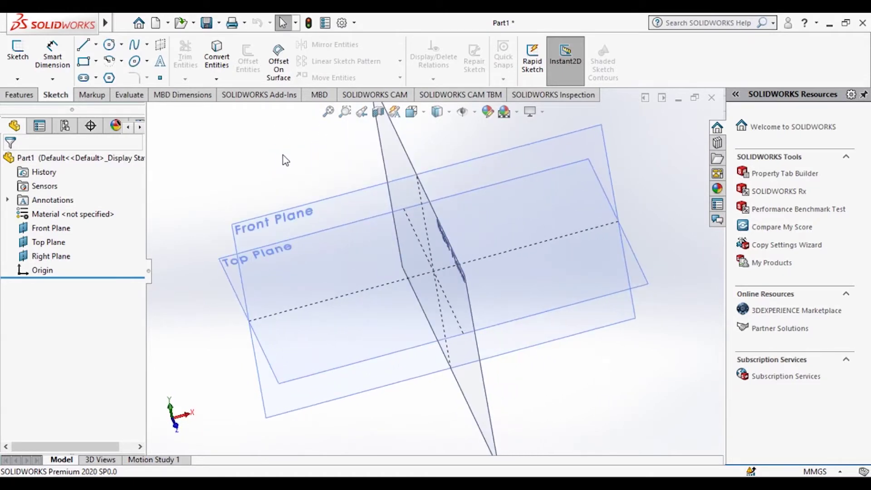
pyautogui.moveTo(342, 151); pyautogui.dragTo(354, 145, button='middle')
pyautogui.click(406, 155)
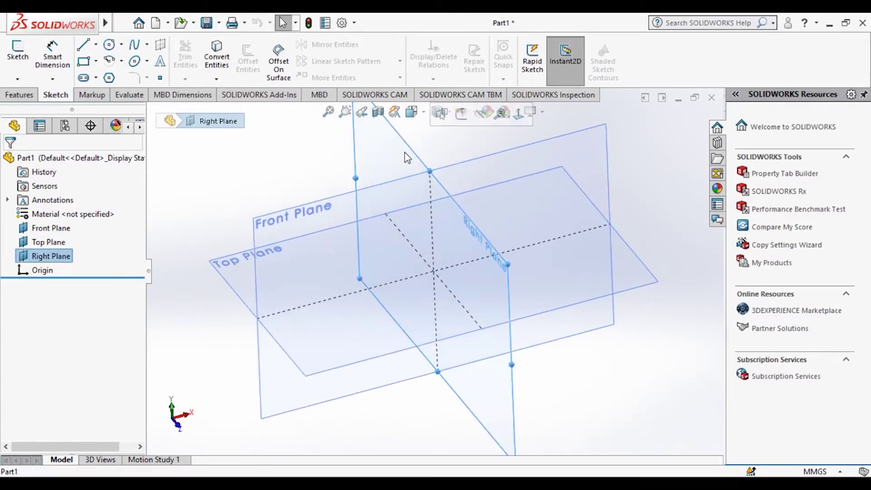
pyautogui.click(470, 159)
# - Hide the Front Plane and show it again
pyautogui.click(66, 229)
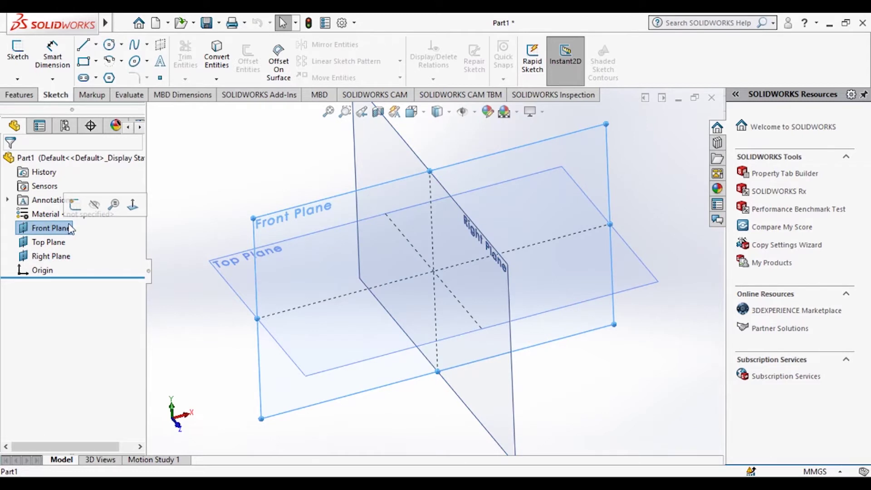
pyautogui.click(94, 205)
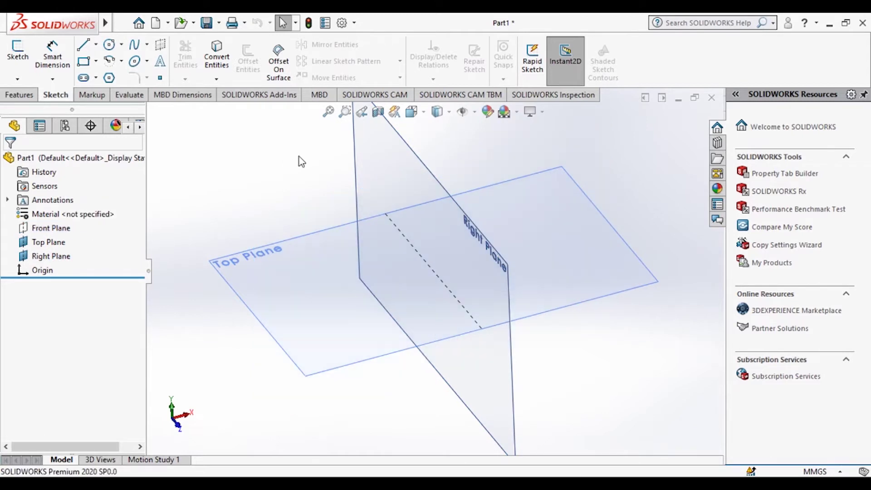
pyautogui.click(53, 229)
pyautogui.click(94, 204)
pyautogui.click(262, 176)
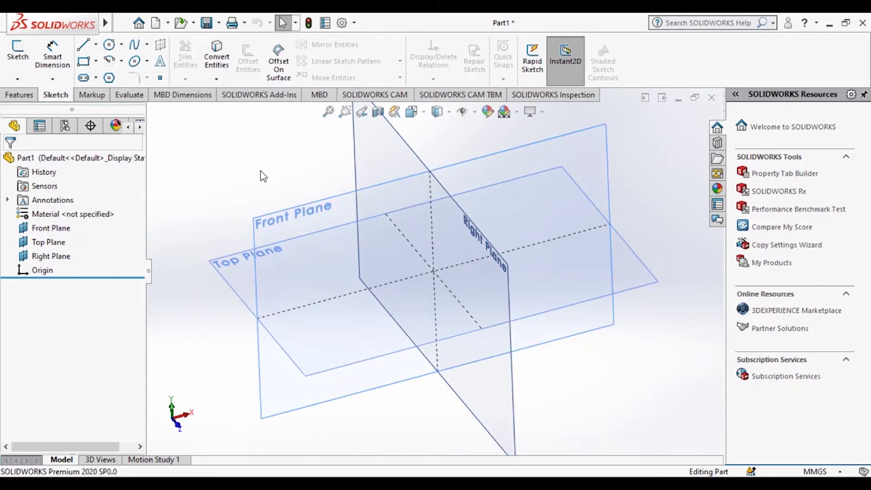
pyautogui.click(327, 202)
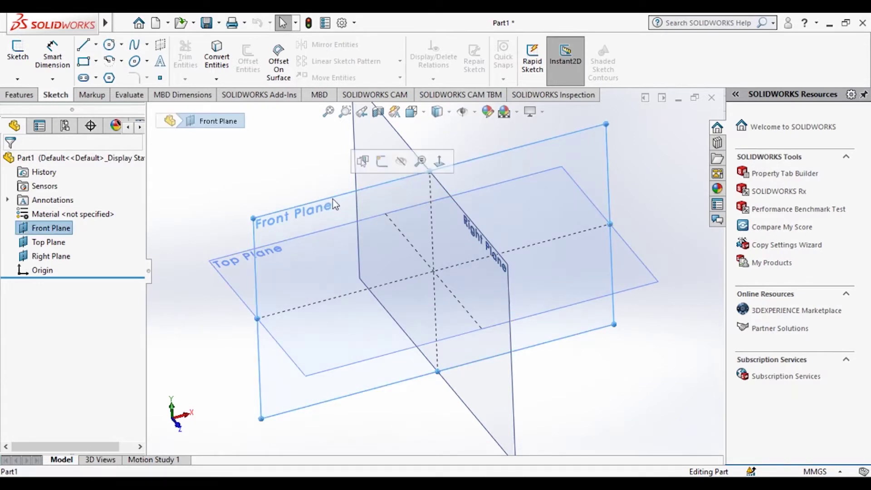
pyautogui.click(239, 189)
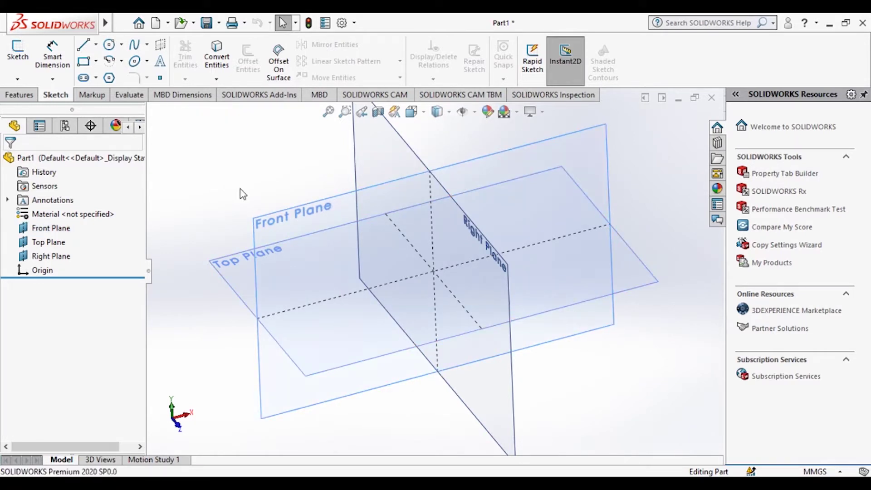
pyautogui.click(217, 268)
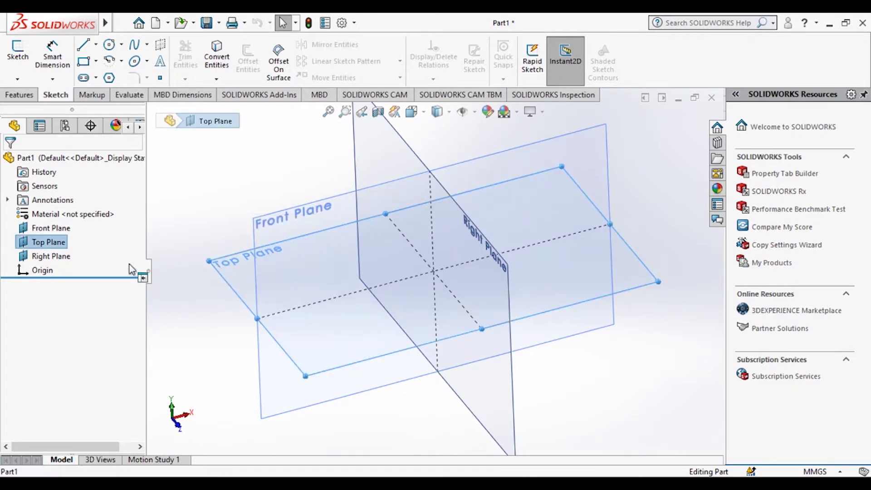
# - Hide the Front Plane and the Right Plane together, leaving only the Top Plane shown
pyautogui.click(59, 257)
pyautogui.keyDown('ctrl'); pyautogui.click(48, 228); pyautogui.keyUp('ctrl')
pyautogui.click(58, 208)
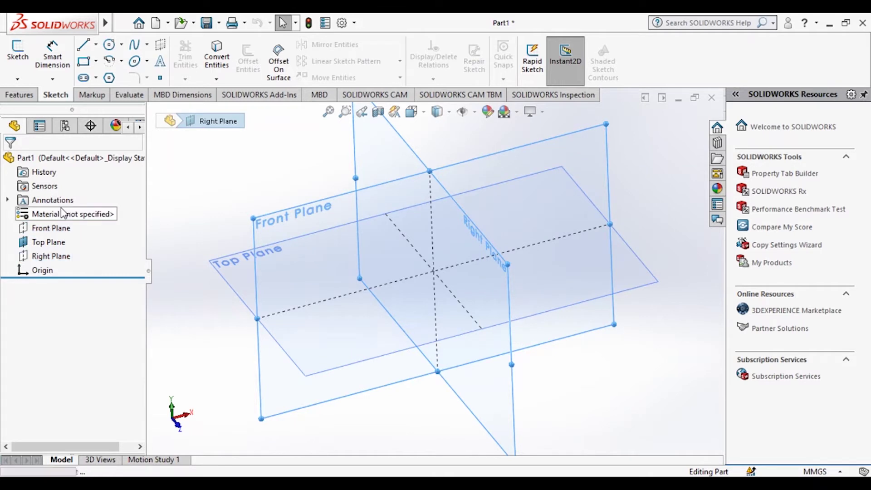
# - Orient the view normal to the Top Plane, orbit away and return to the normal view
pyautogui.click(50, 242)
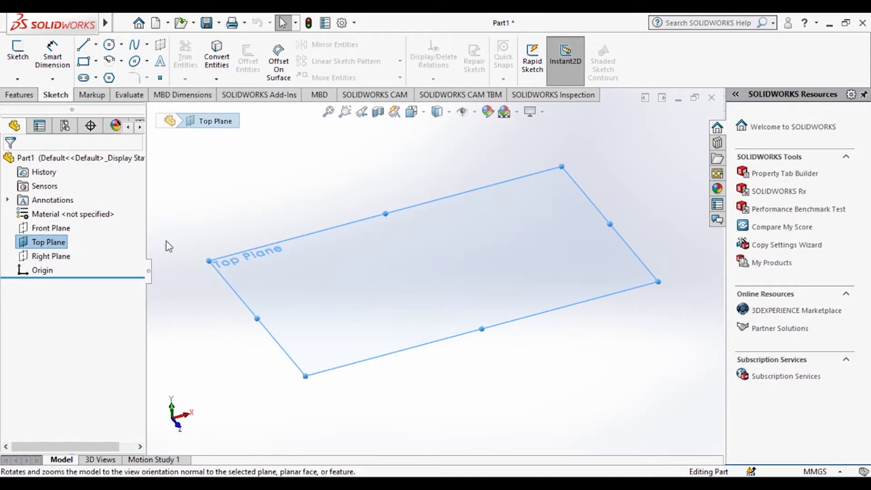
pyautogui.click(50, 256)
pyautogui.click(38, 242)
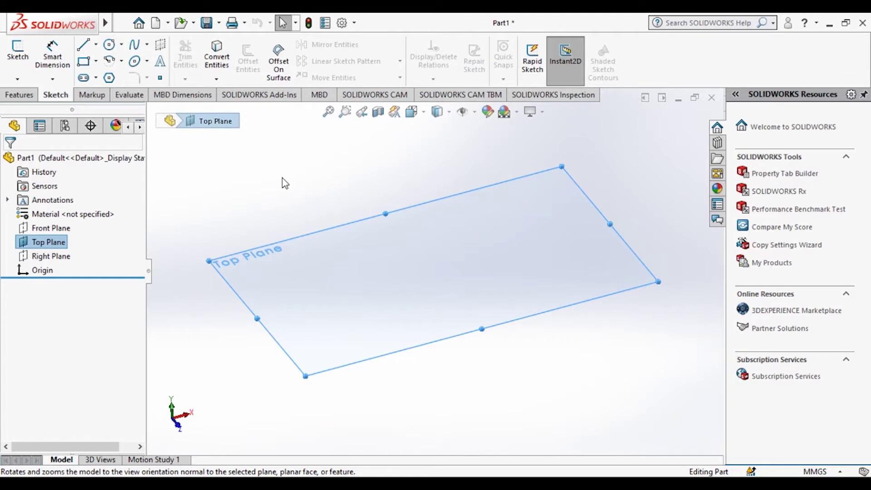
pyautogui.moveTo(275, 185); pyautogui.dragTo(144, 226, button='middle')
pyautogui.click(47, 239)
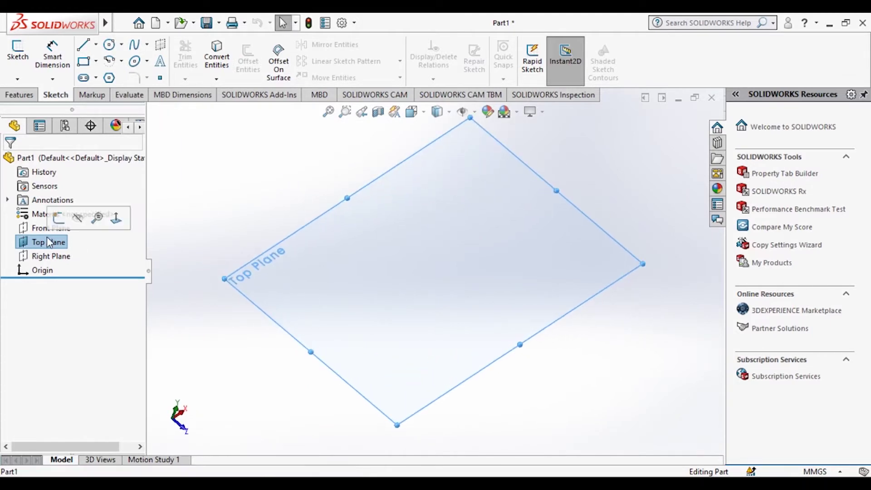
pyautogui.click(114, 221)
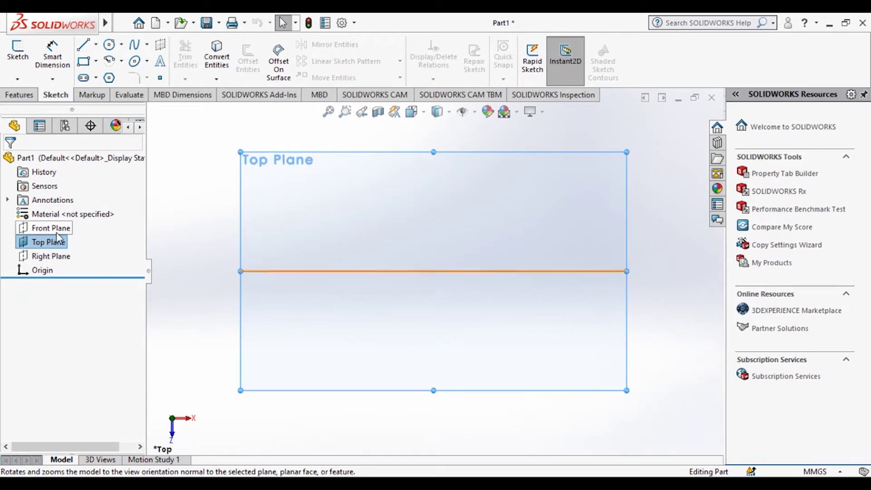
pyautogui.click(183, 170)
pyautogui.moveTo(184, 169); pyautogui.dragTo(54, 250, button='middle')
pyautogui.click(54, 245)
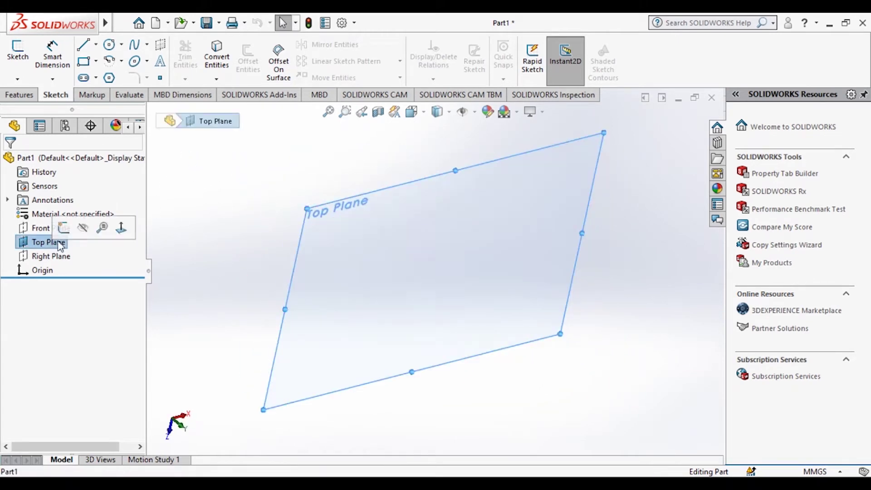
pyautogui.click(119, 229)
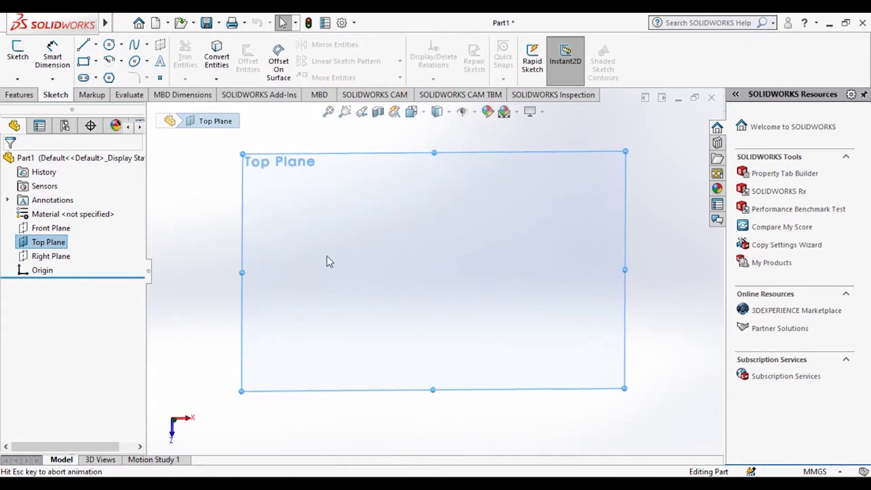
pyautogui.moveTo(186, 178)
pyautogui.mouseDown(button='middle')
pyautogui.moveTo(197, 186)
pyautogui.moveTo(218, 179)
pyautogui.mouseUp(button='middle')
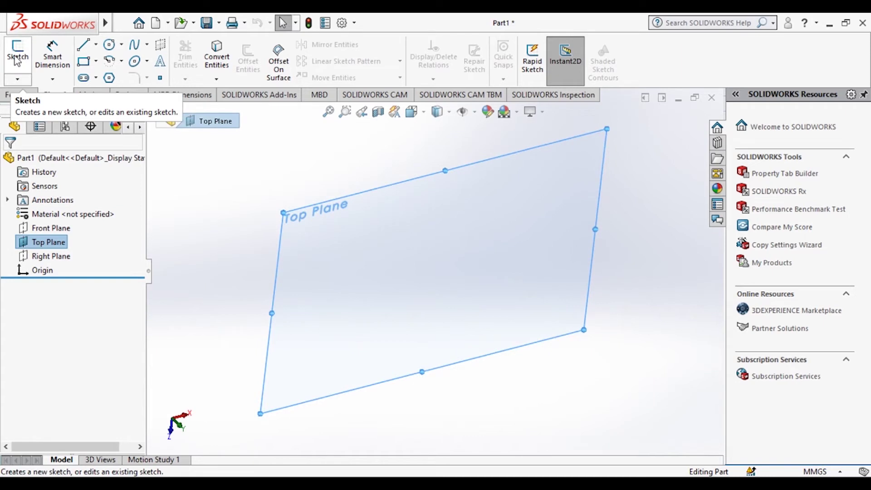
pyautogui.click(278, 184)
pyautogui.click(330, 205)
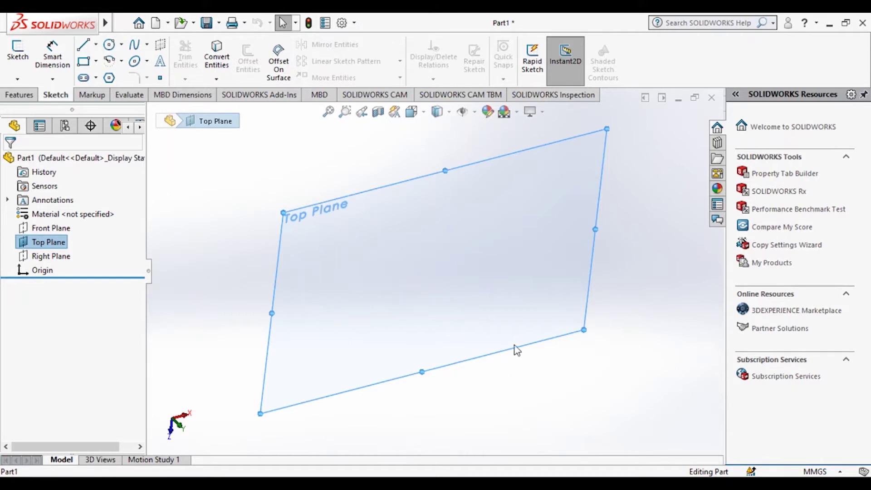
pyautogui.click(63, 257)
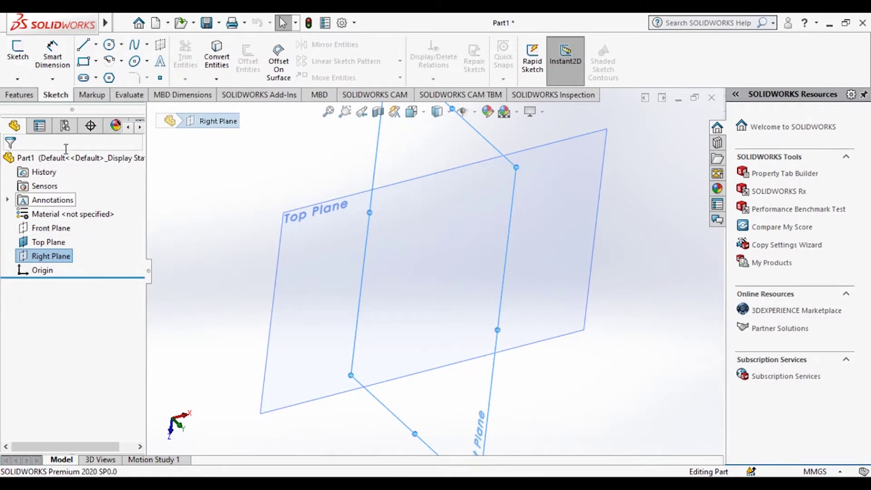
pyautogui.click(284, 211)
pyautogui.click(243, 184)
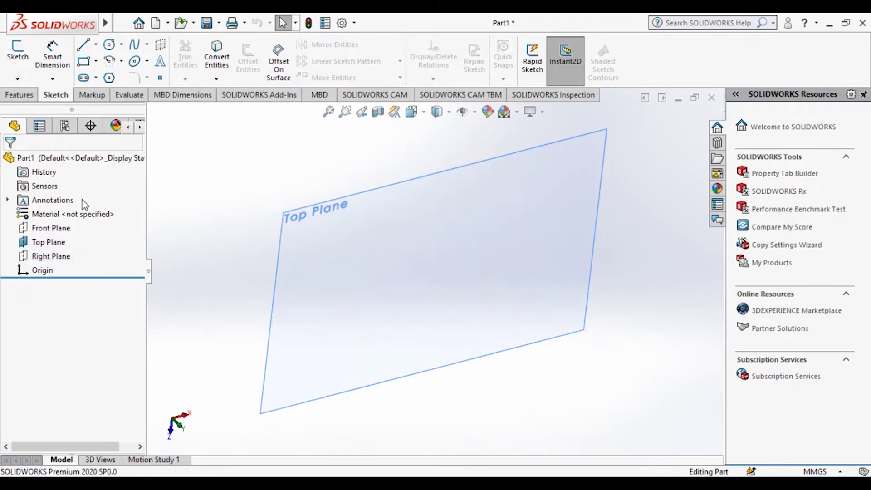
pyautogui.click(52, 228)
pyautogui.click(295, 157)
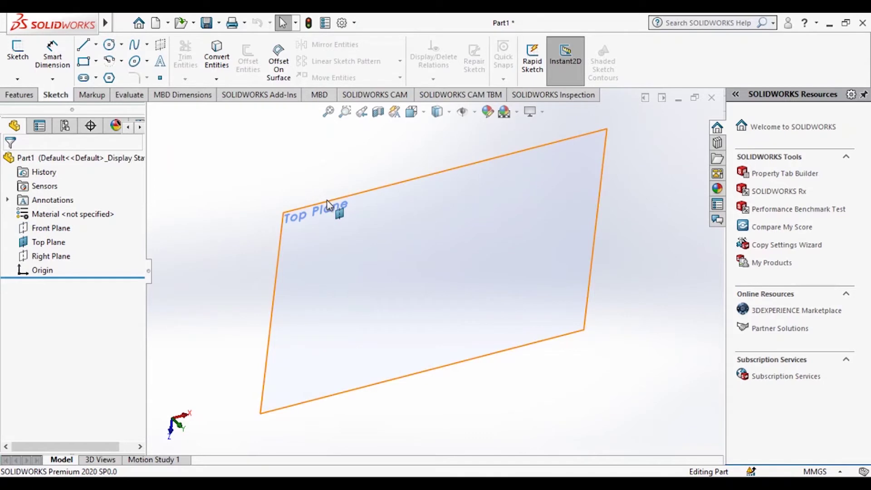
# - Start a new sketch on the Top Plane and exit it, discarding the changes
pyautogui.click(329, 205)
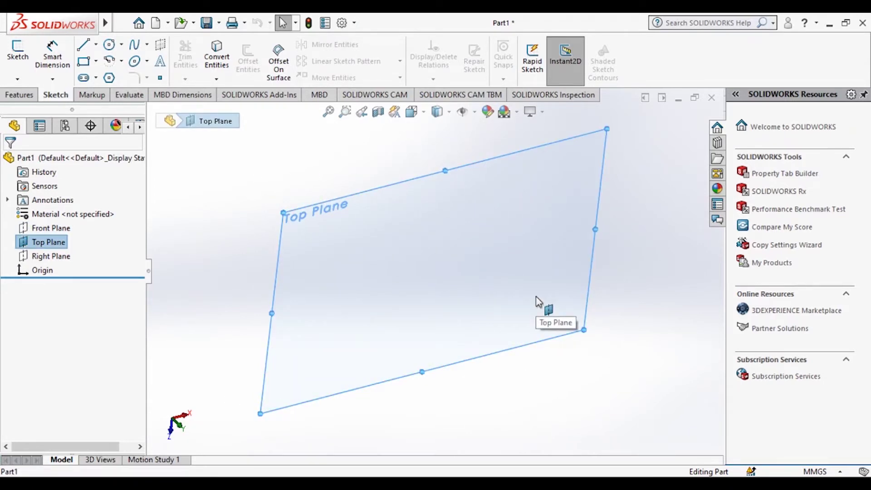
pyautogui.click(18, 54)
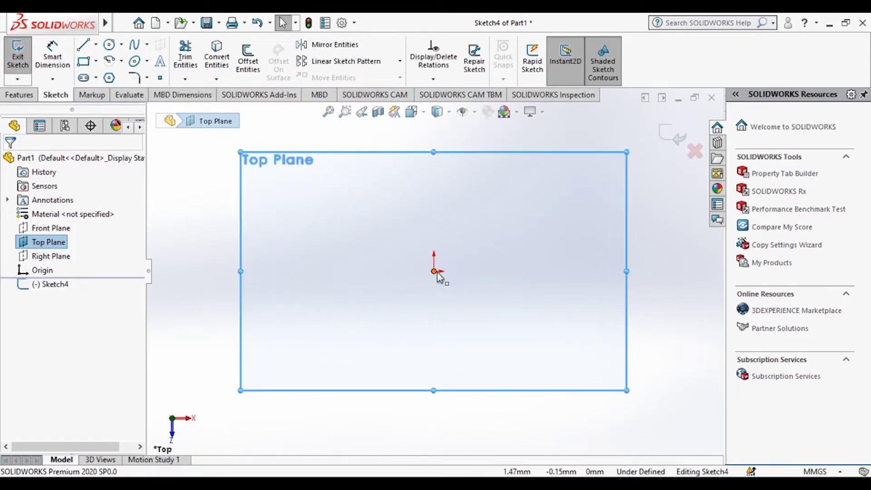
pyautogui.click(696, 155)
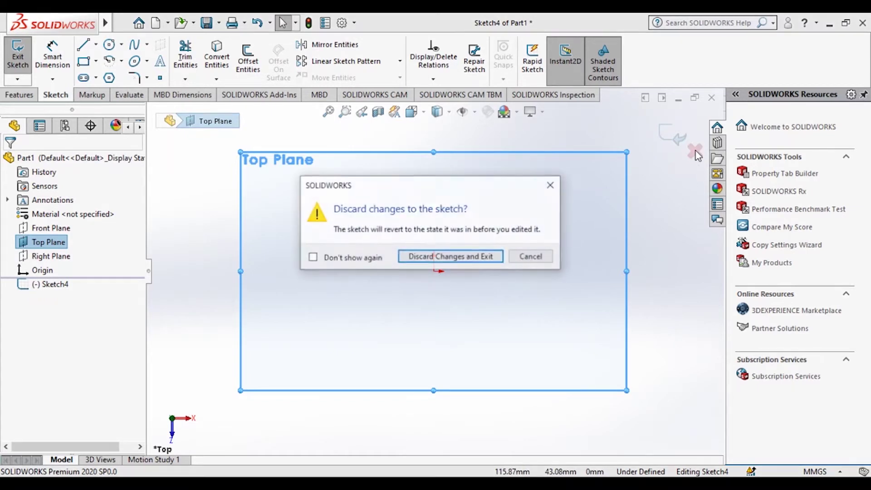
pyautogui.click(445, 255)
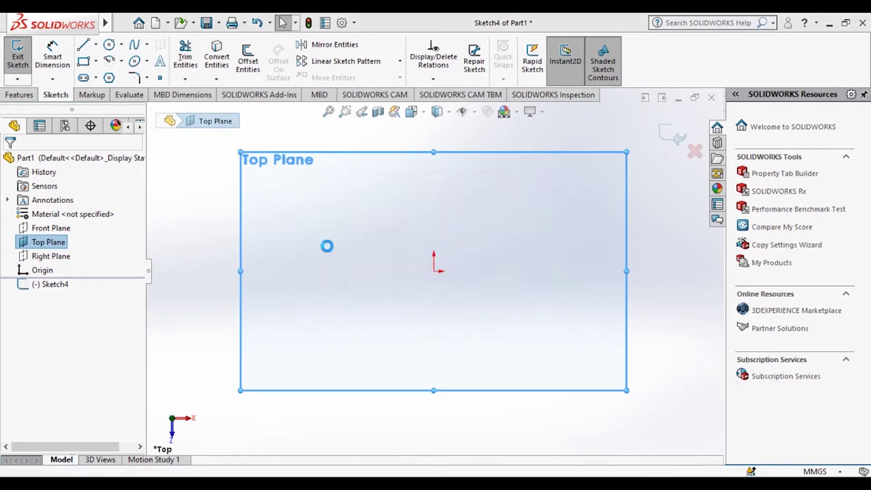
# - Hide the Top Plane in the part
pyautogui.click(38, 241)
pyautogui.click(74, 224)
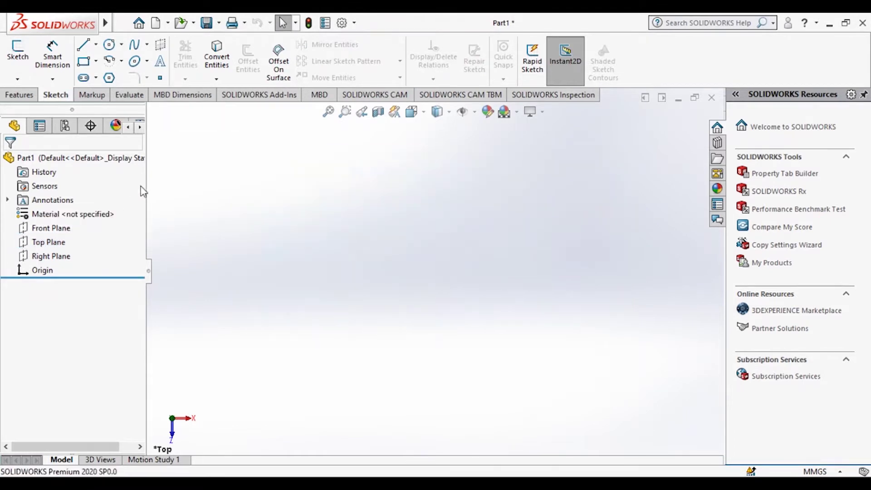
pyautogui.moveTo(214, 165); pyautogui.dragTo(249, 204, button='middle')
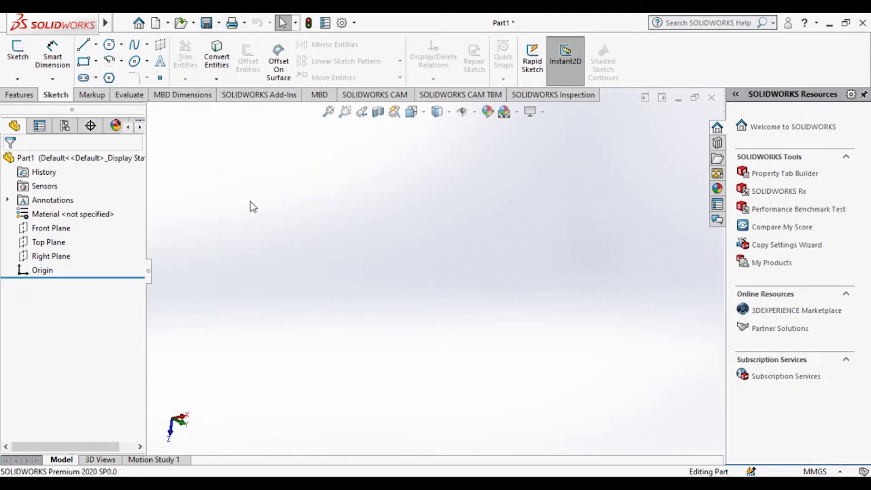
pyautogui.click(46, 244)
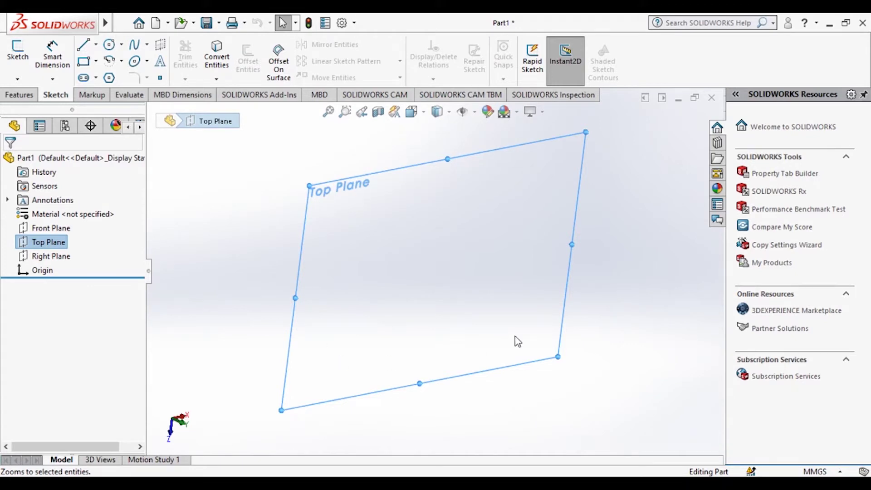
pyautogui.click(52, 242)
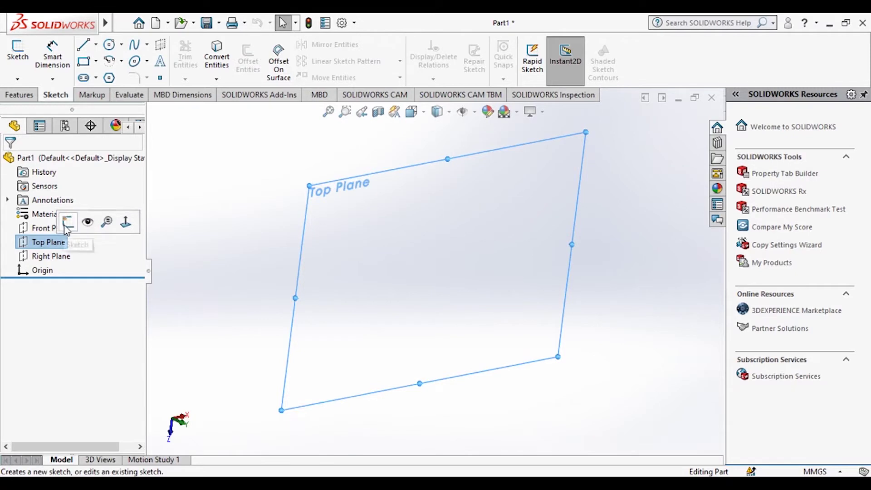
pyautogui.click(199, 236)
pyautogui.click(48, 242)
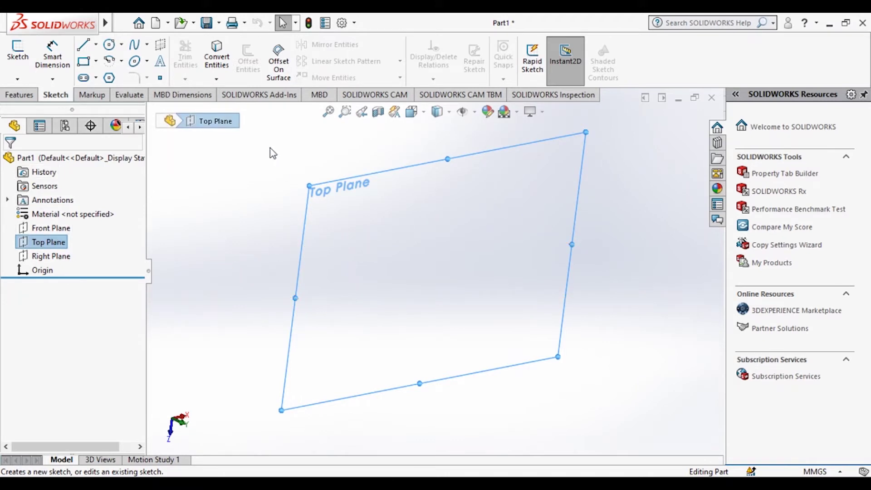
pyautogui.click(507, 210)
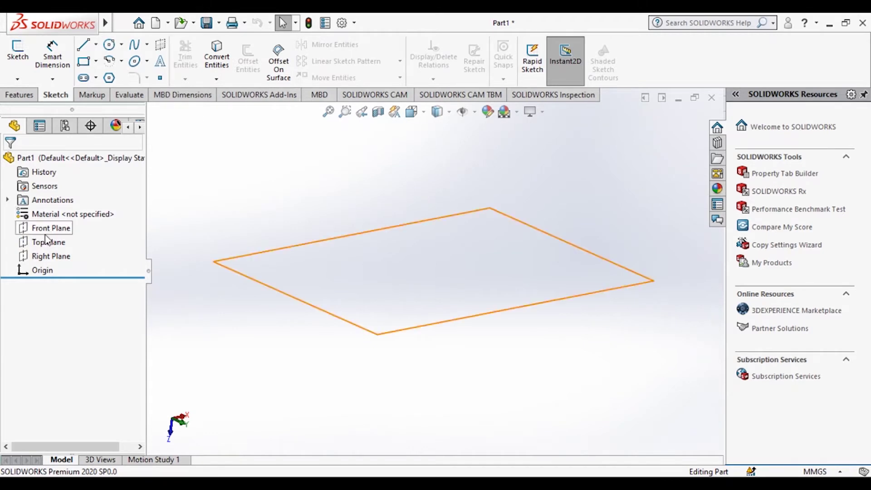
pyautogui.click(52, 256)
pyautogui.click(39, 243)
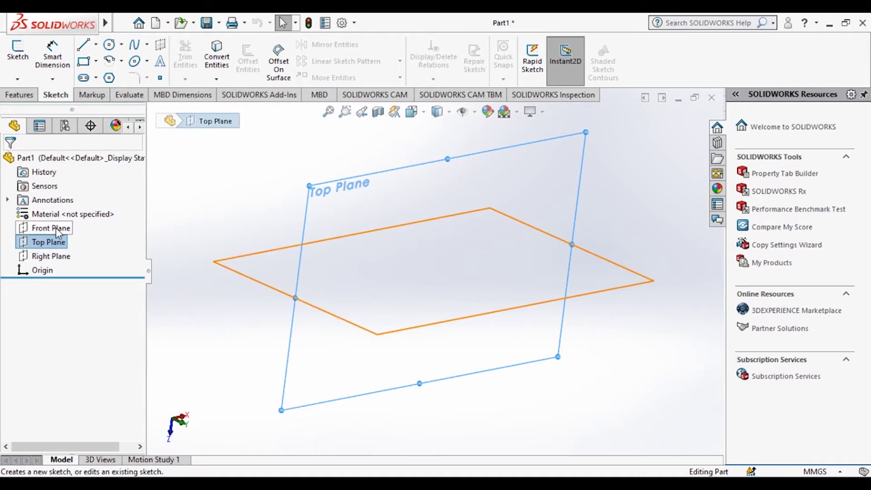
pyautogui.click(61, 244)
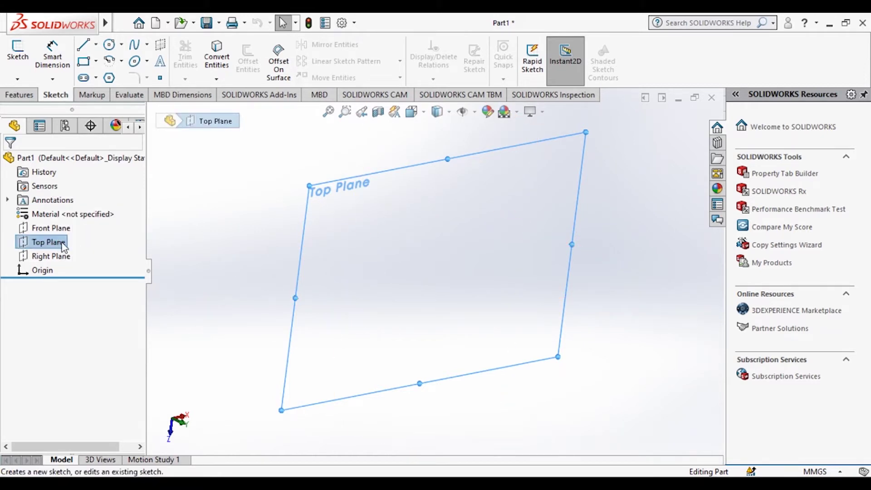
pyautogui.click(53, 255)
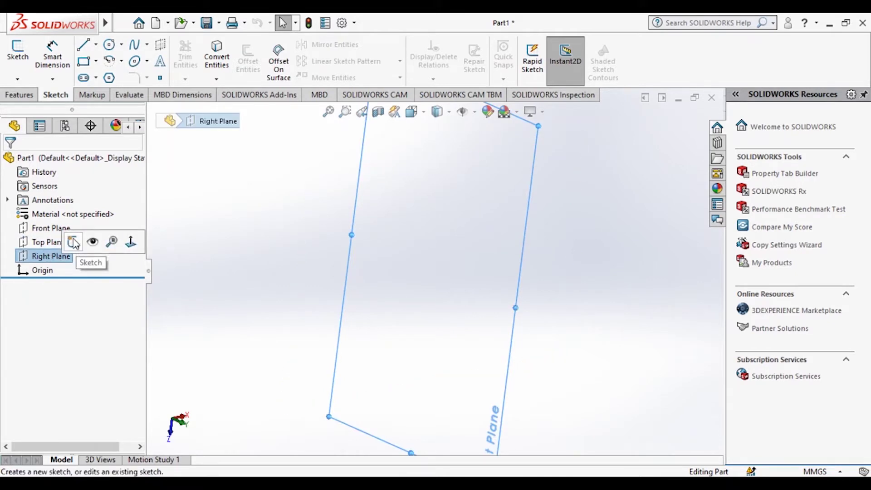
# - Start a new sketch on the Top Plane
pyautogui.click(48, 241)
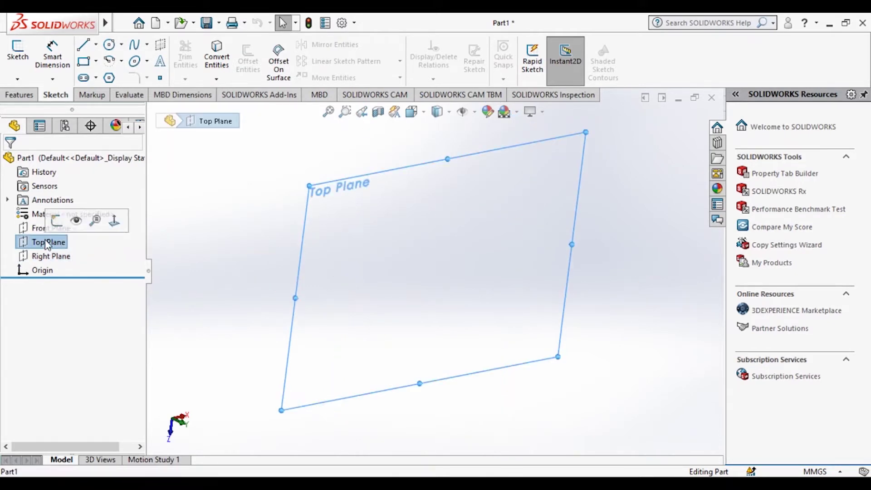
pyautogui.click(25, 55)
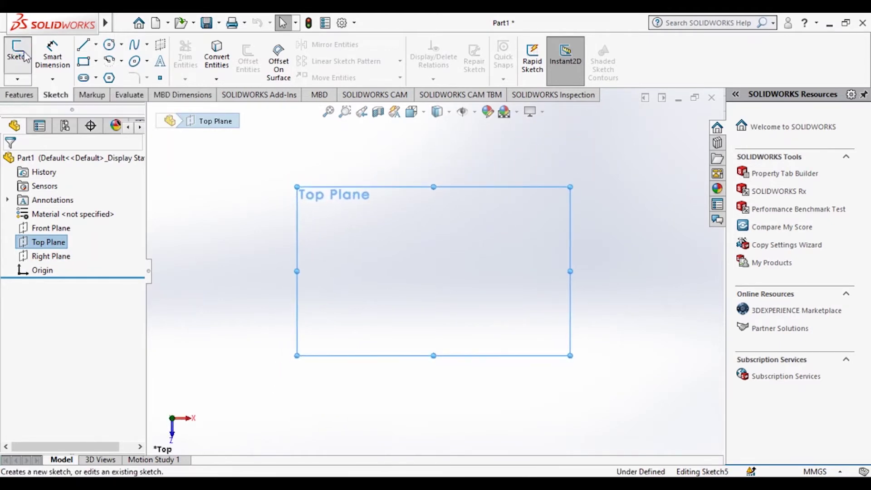
pyautogui.click(603, 161)
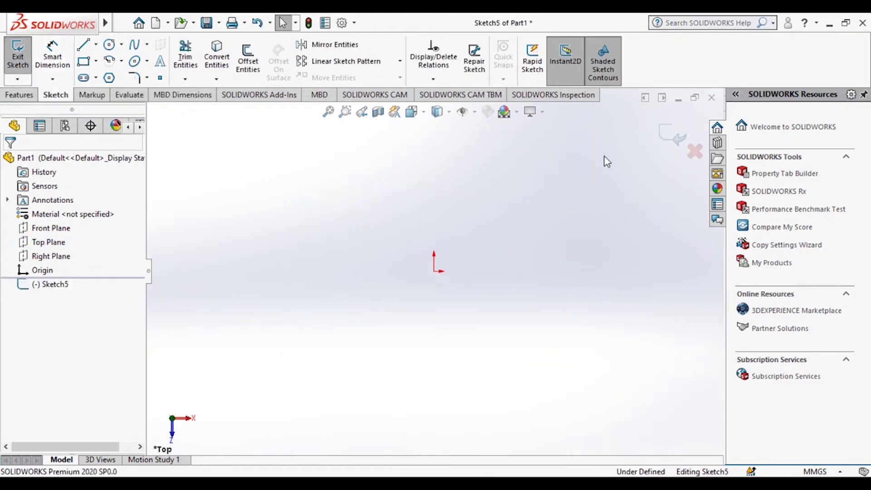
pyautogui.click(83, 44)
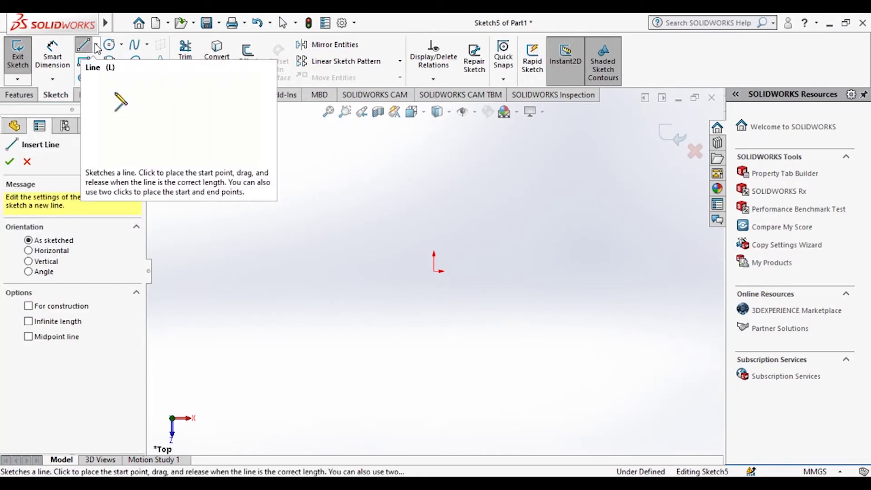
pyautogui.click(97, 46)
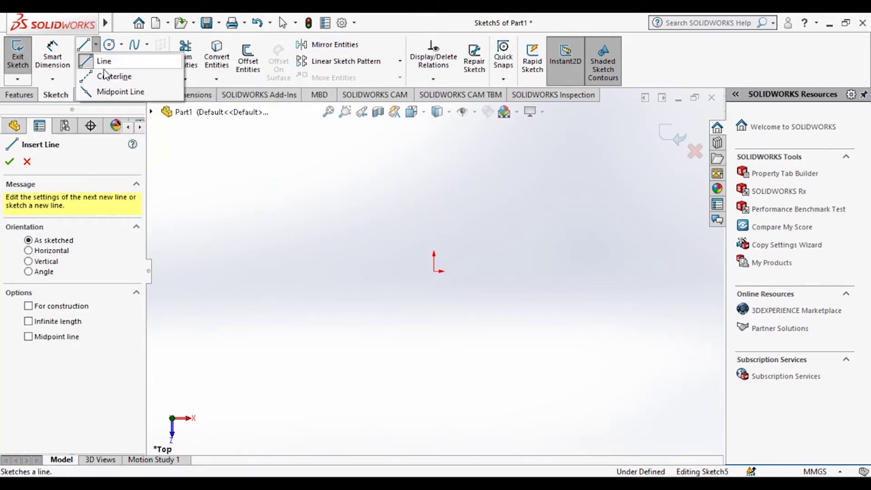
# - Sketch three connected lines in the As sketched orientation above the origin: a slanted one about 69.5 mm long, a vertical one and a short slanted one
pyautogui.click(99, 45)
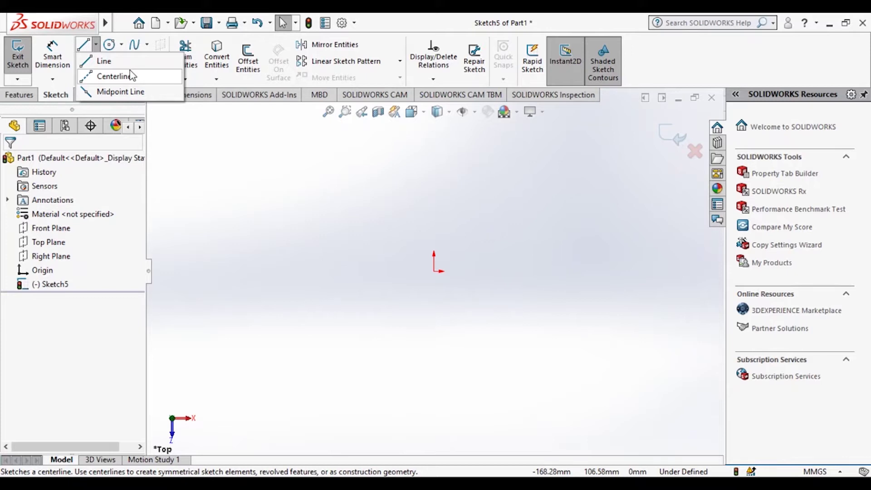
pyautogui.click(105, 61)
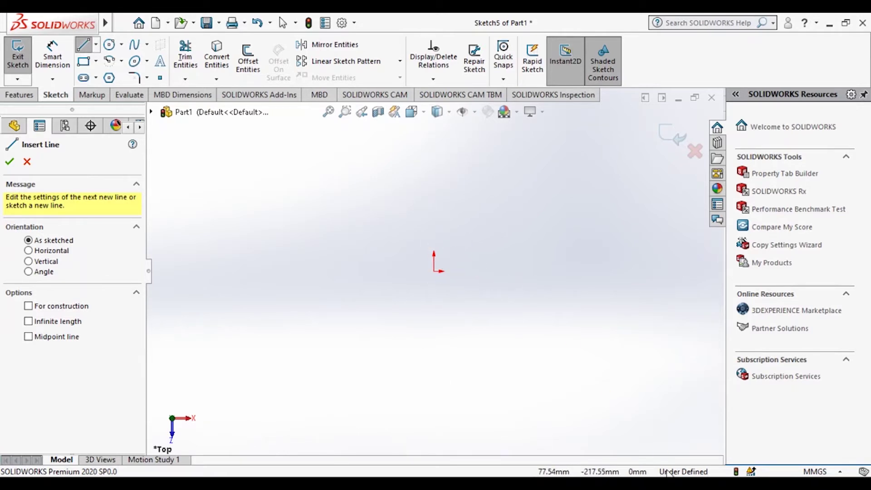
pyautogui.click(409, 113)
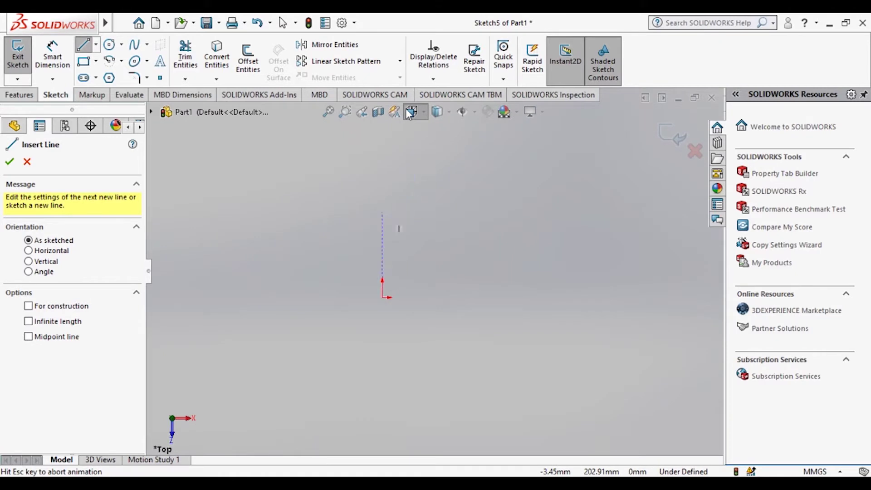
pyautogui.click(346, 352)
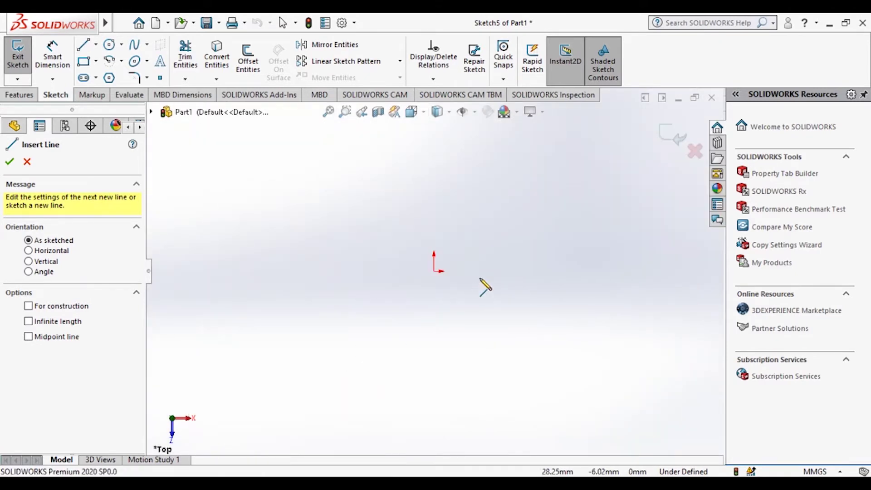
pyautogui.click(28, 251)
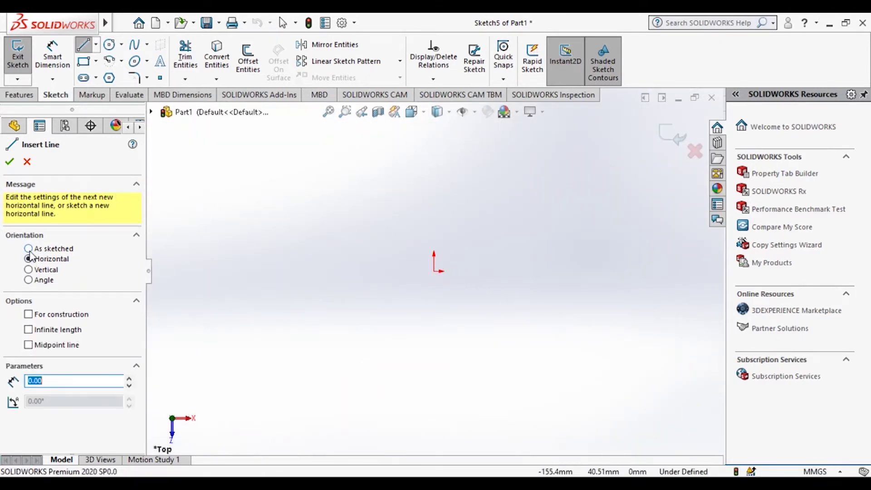
pyautogui.click(28, 270)
pyautogui.click(28, 251)
pyautogui.click(50, 249)
pyautogui.click(229, 193)
pyautogui.click(333, 166)
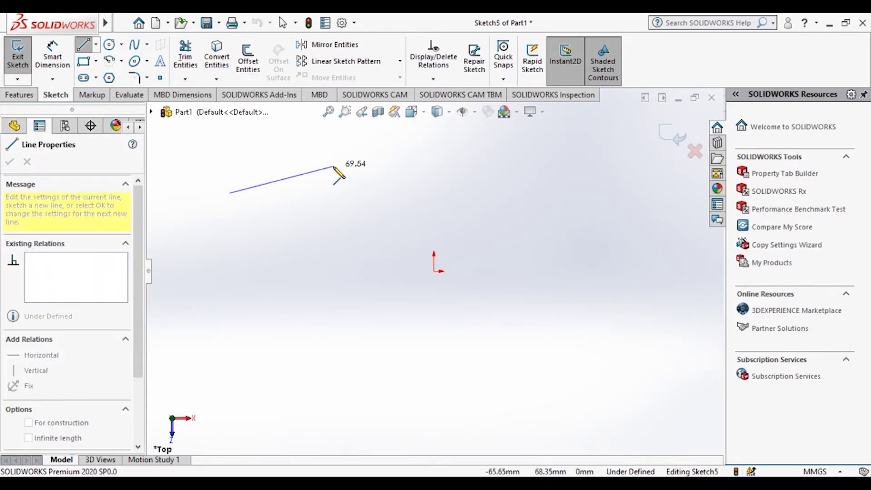
pyautogui.click(333, 216)
pyautogui.click(367, 191)
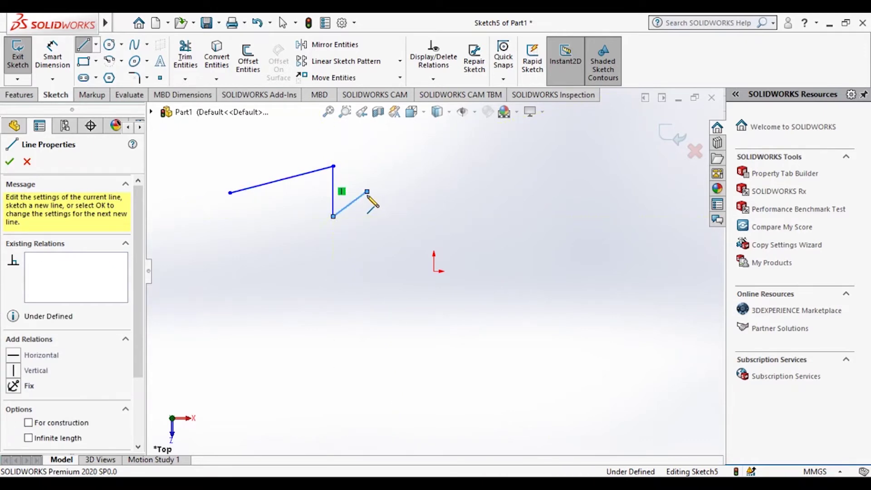
pyautogui.press('Escape')
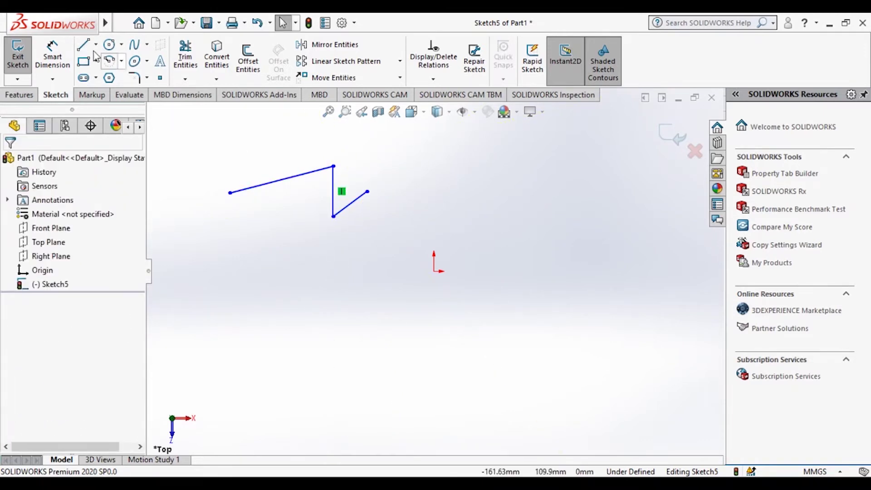
# - Sketch a line about 54 mm long from the origin using the Horizontal orientation
pyautogui.click(82, 46)
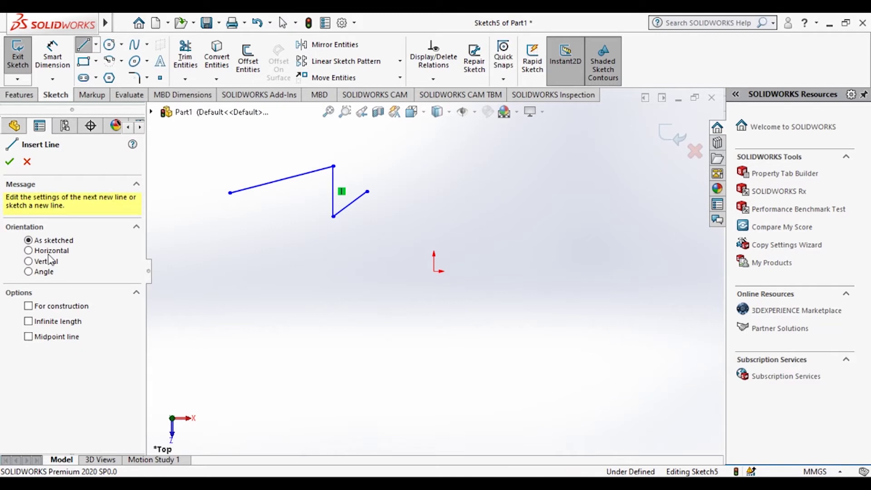
pyautogui.click(52, 251)
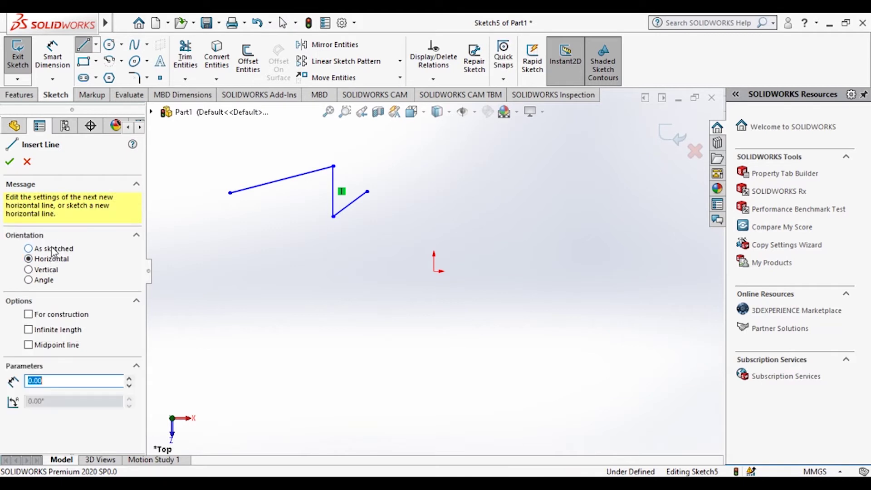
pyautogui.click(434, 271)
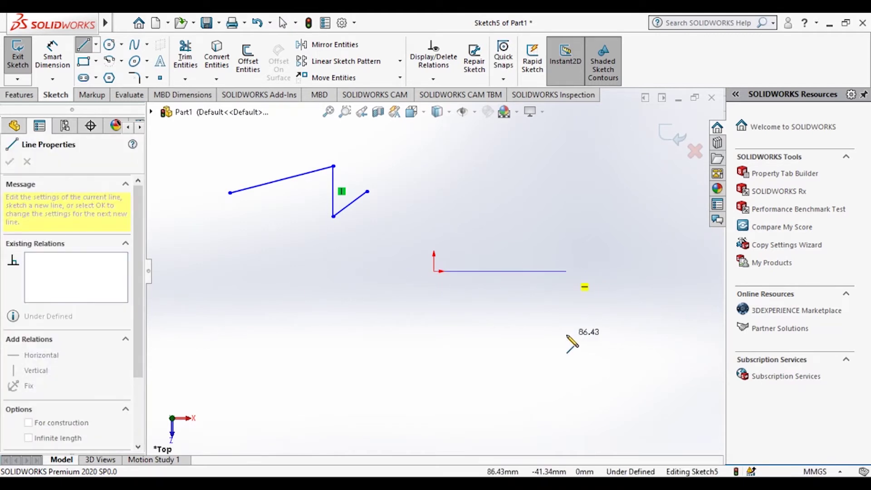
pyautogui.click(517, 351)
pyautogui.press('Escape')
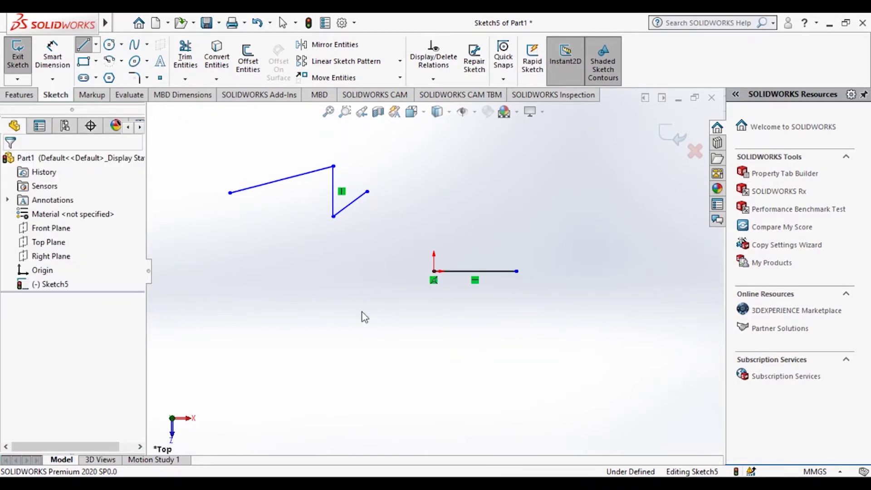
# - Sketch a separate line below the origin using the Vertical orientation
pyautogui.click(83, 45)
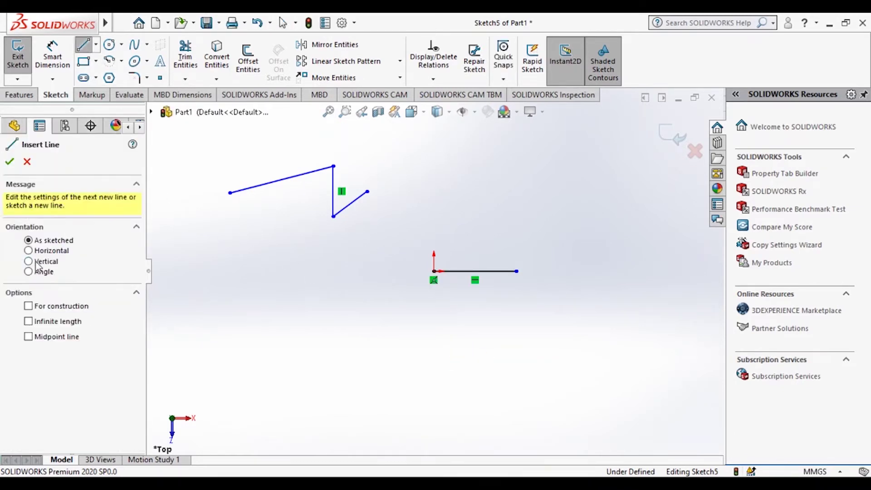
pyautogui.click(28, 261)
pyautogui.click(398, 398)
pyautogui.click(398, 335)
pyautogui.press('Escape')
pyautogui.click(83, 45)
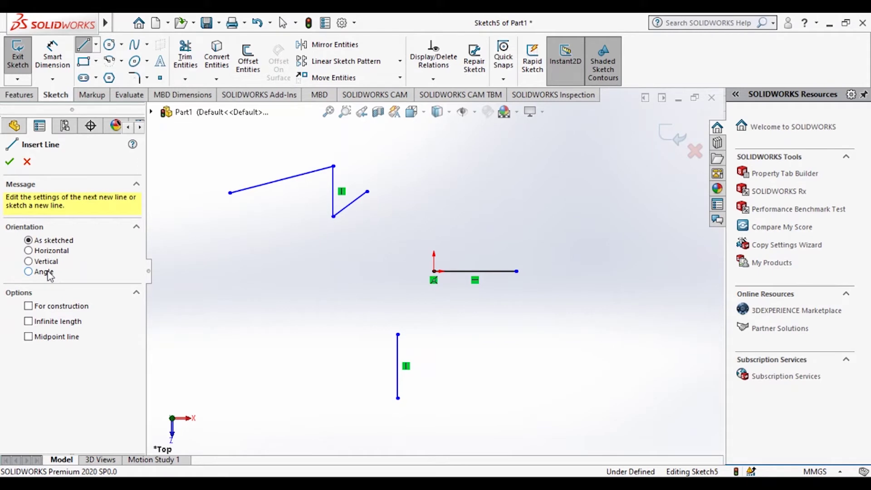
pyautogui.click(48, 272)
pyautogui.click(452, 284)
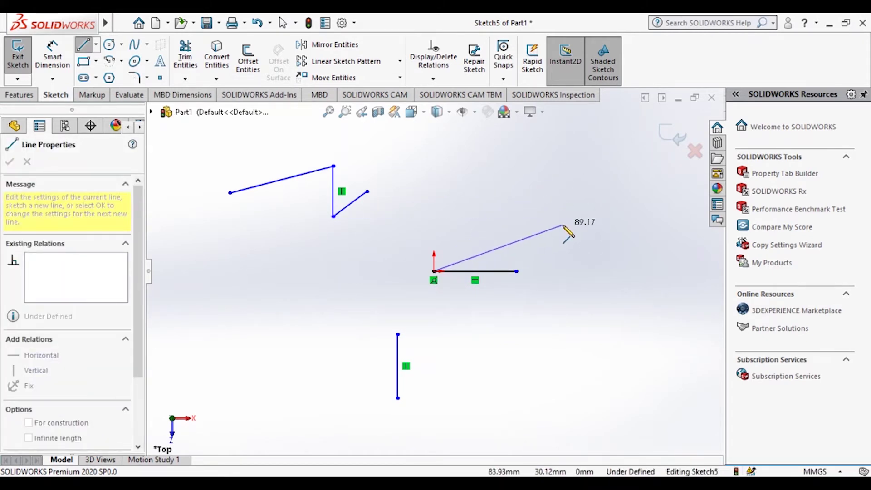
pyautogui.press('Escape')
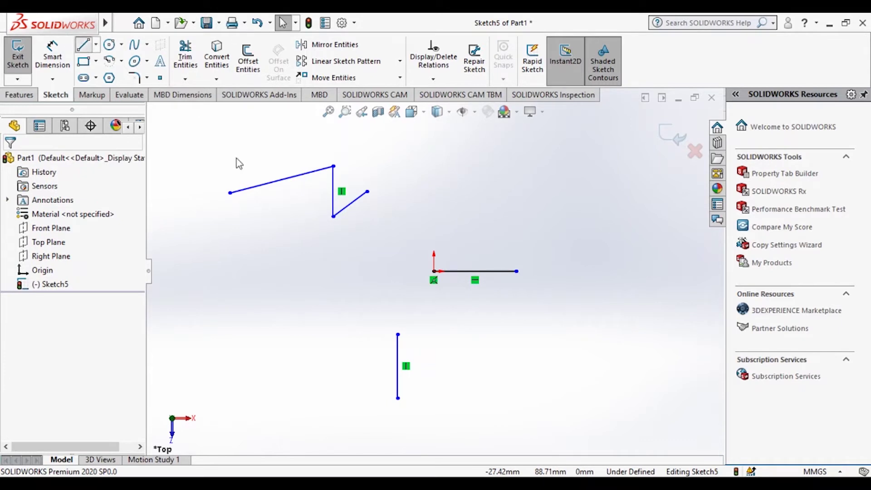
# - Sketch a line about 65.7 mm long from the origin at about 52° and turn it into construction geometry
pyautogui.click(83, 44)
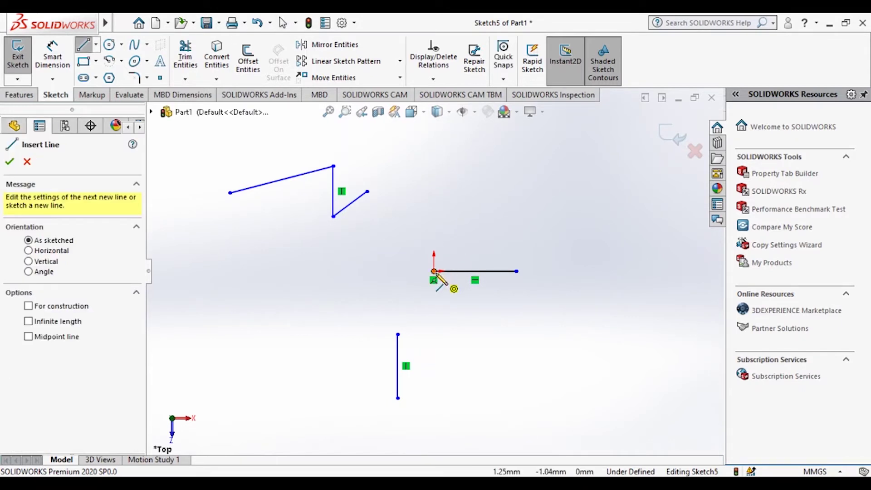
pyautogui.click(434, 272)
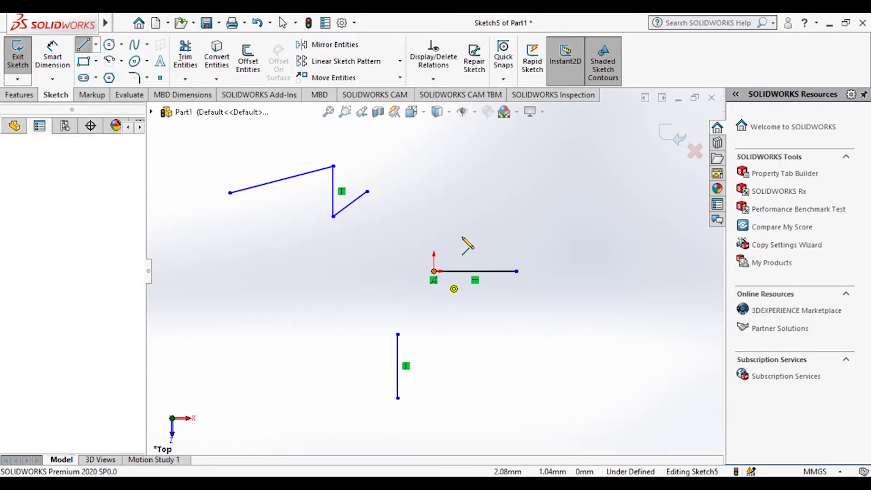
pyautogui.click(496, 192)
pyautogui.press('Escape')
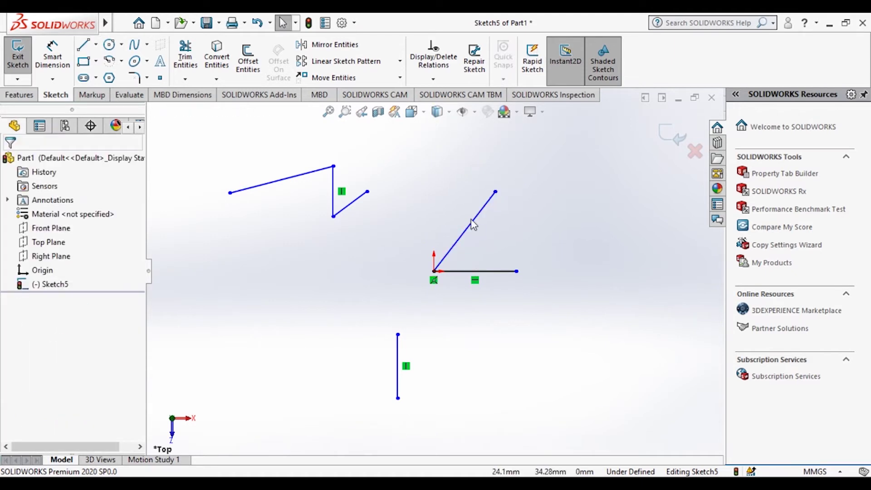
pyautogui.click(472, 228)
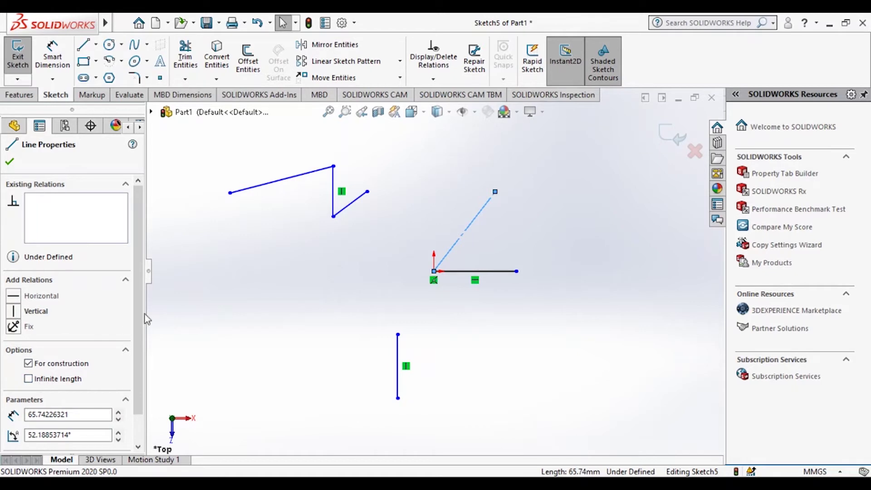
# - Add both a Horizontal and a Vertical relation to the slanted construction line, and delete the two conflicting relations
pyautogui.scroll(-1, 141, 317)
pyautogui.click(14, 284)
pyautogui.click(14, 300)
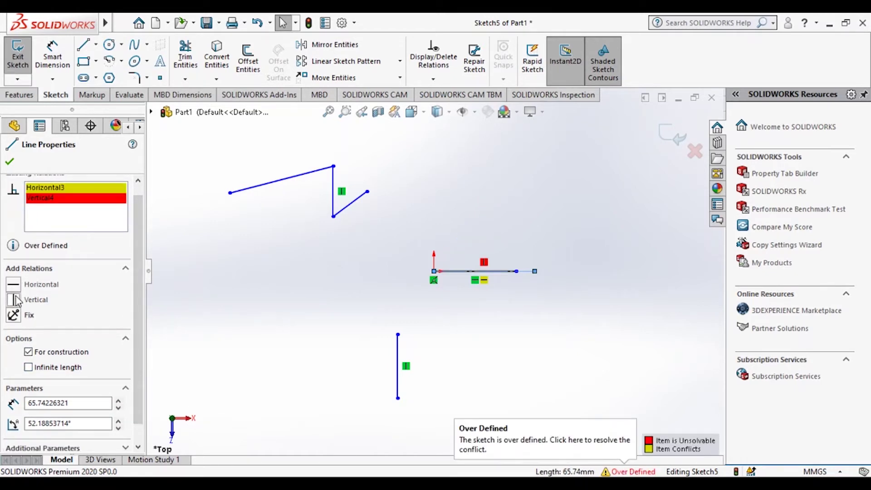
pyautogui.click(65, 204)
pyautogui.rightClick(66, 202)
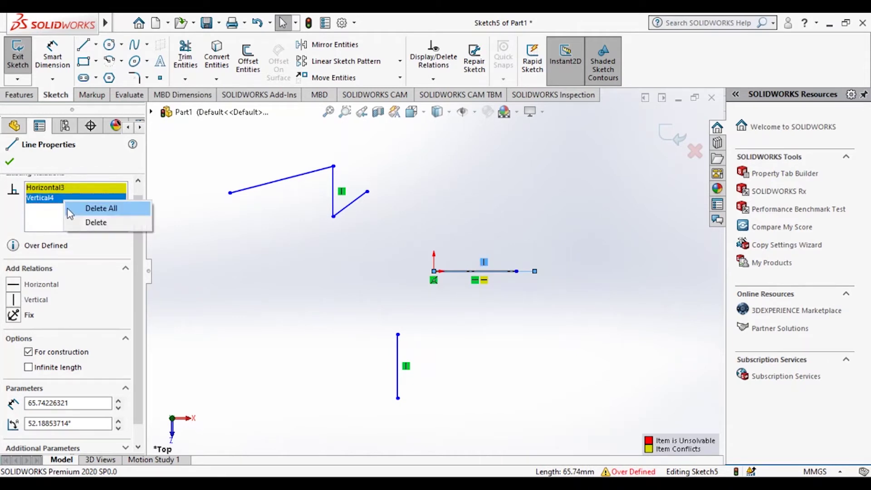
pyautogui.click(73, 222)
pyautogui.click(52, 188)
pyautogui.rightClick(52, 190)
pyautogui.click(83, 211)
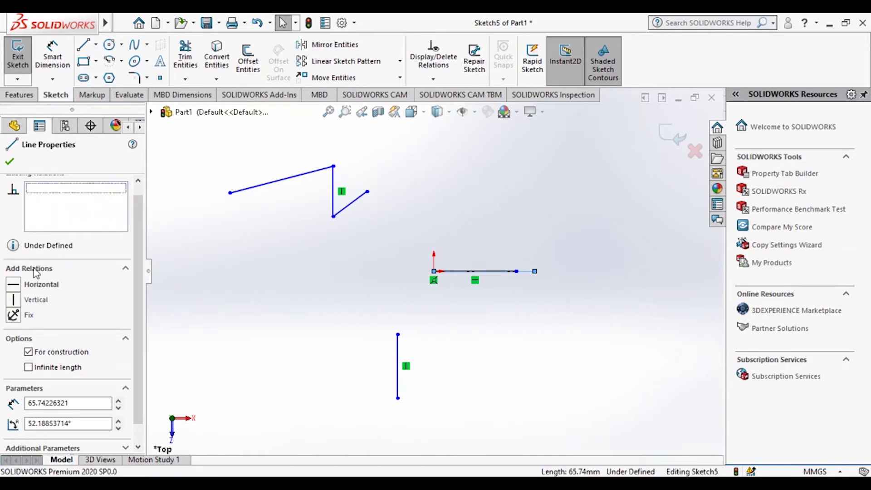
# - Add a Vertical relation to the construction line, and try the Infinite length option on it before switching it off
pyautogui.click(17, 301)
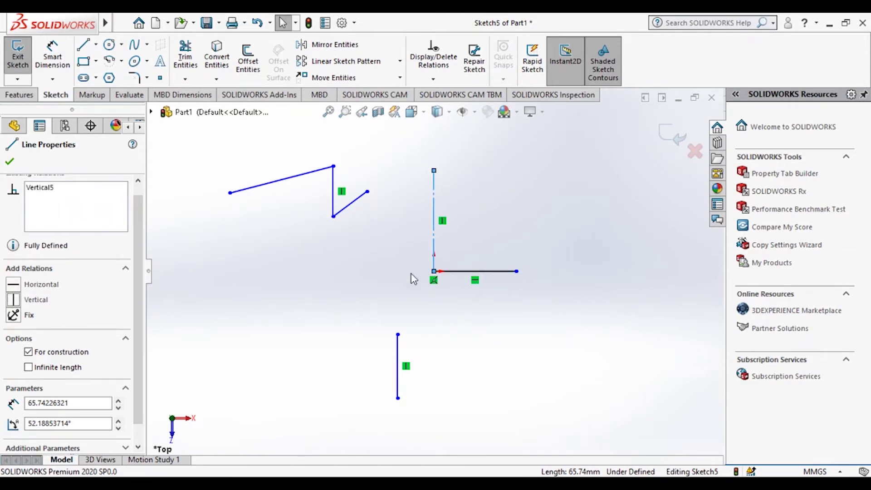
pyautogui.click(61, 368)
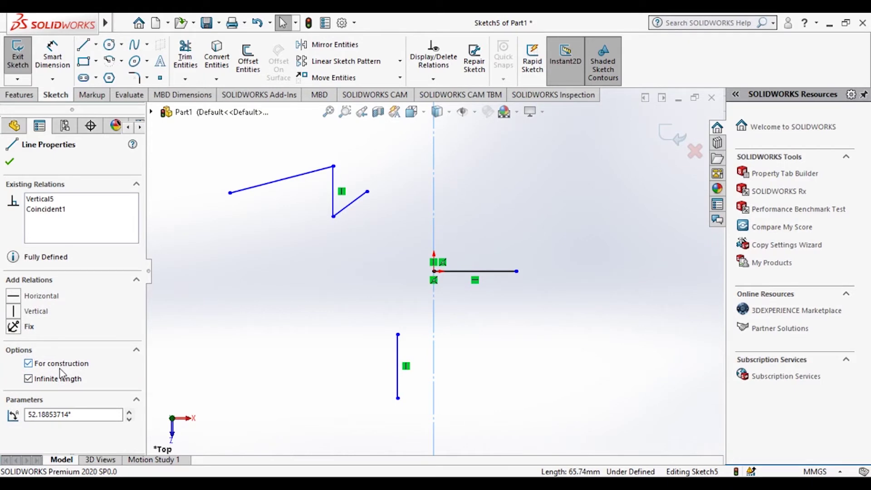
pyautogui.click(64, 379)
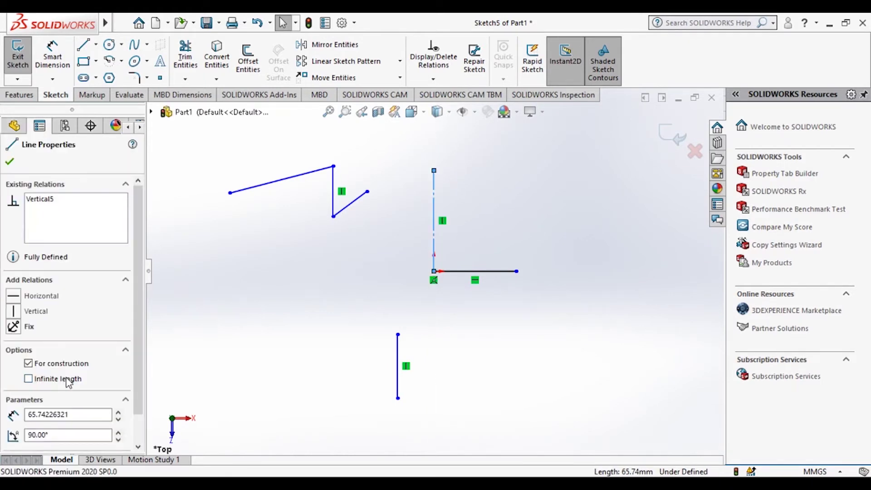
pyautogui.click(473, 271)
pyautogui.click(358, 200)
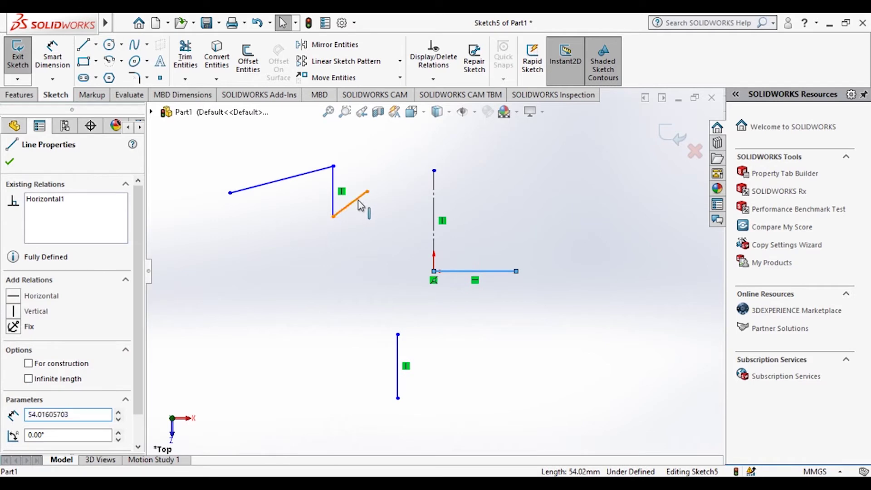
pyautogui.click(267, 291)
# - Sketch a horizontal construction line of infinite length between the origin and the separate vertical line below it
pyautogui.click(84, 44)
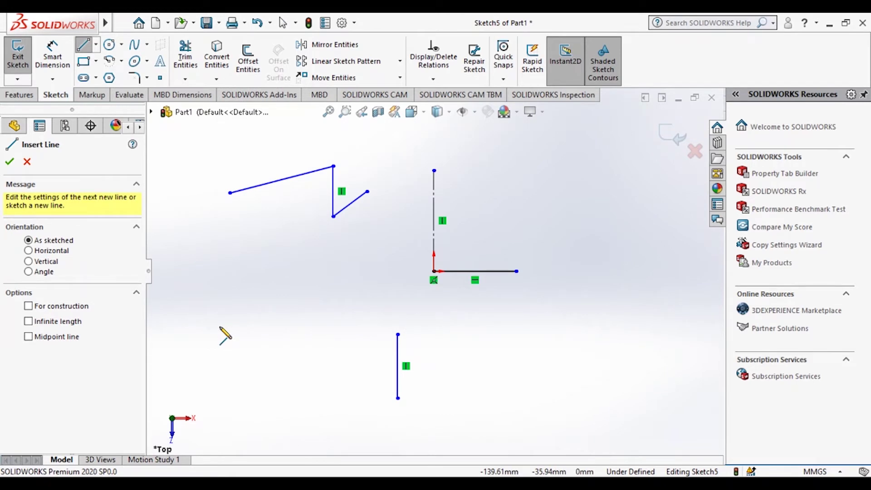
pyautogui.click(89, 47)
pyautogui.click(89, 47)
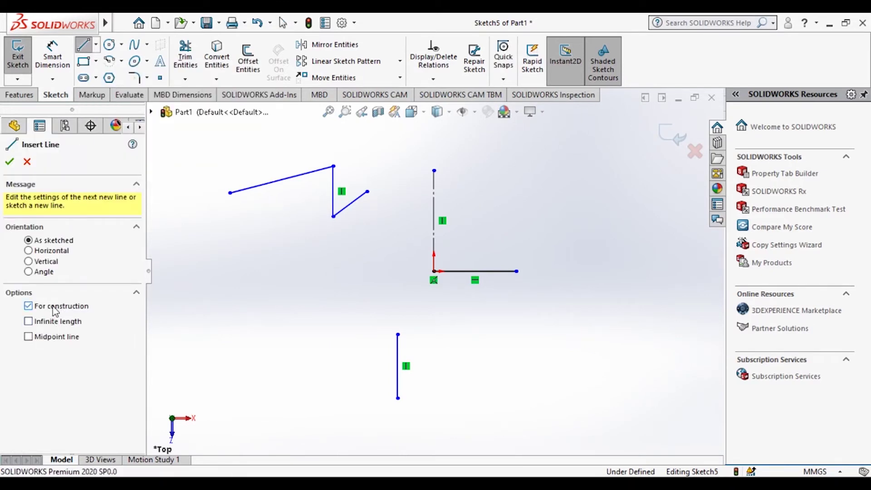
pyautogui.click(63, 323)
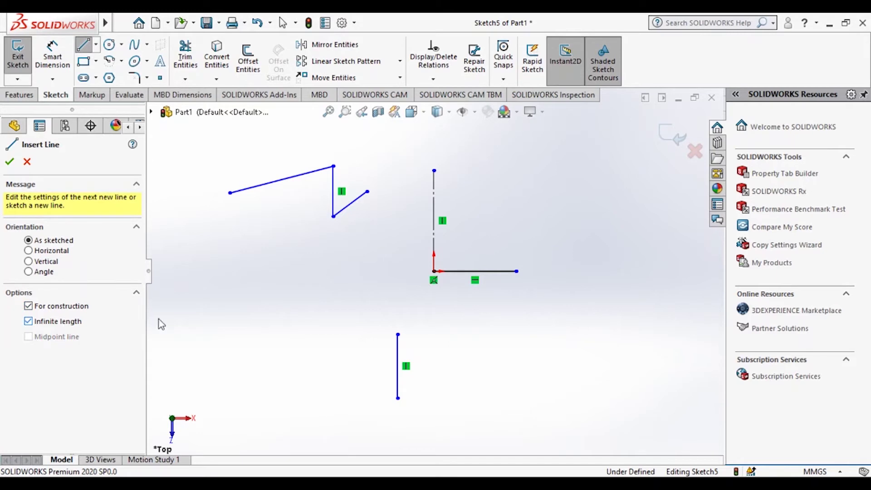
pyautogui.click(253, 340)
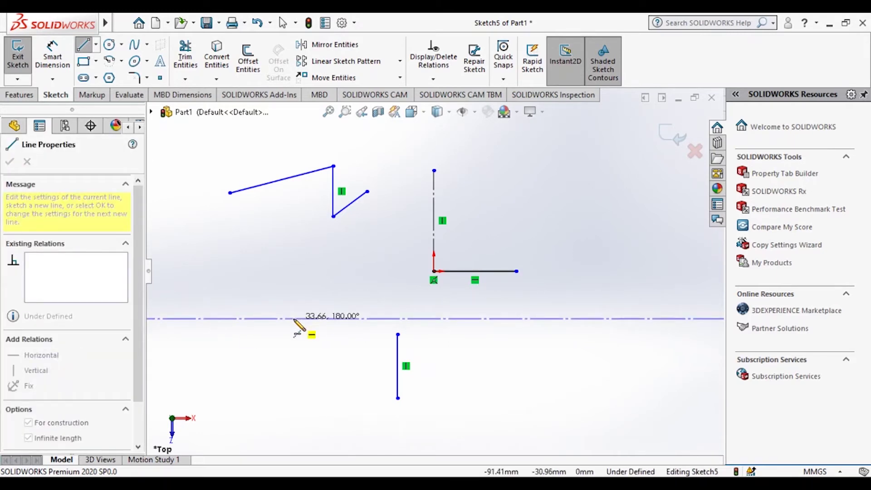
pyautogui.click(295, 319)
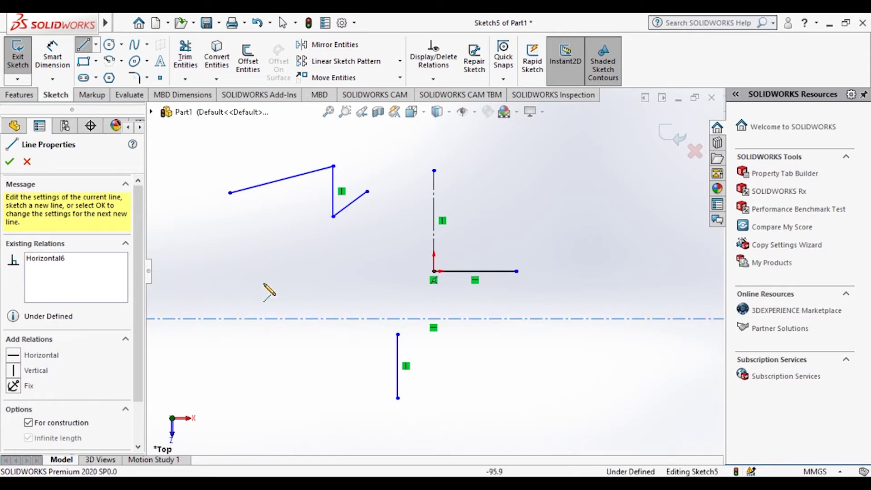
# - Try adding a Vertical relation to the infinite horizontal construction line, and delete that conflicting Vertical relation
pyautogui.click(14, 370)
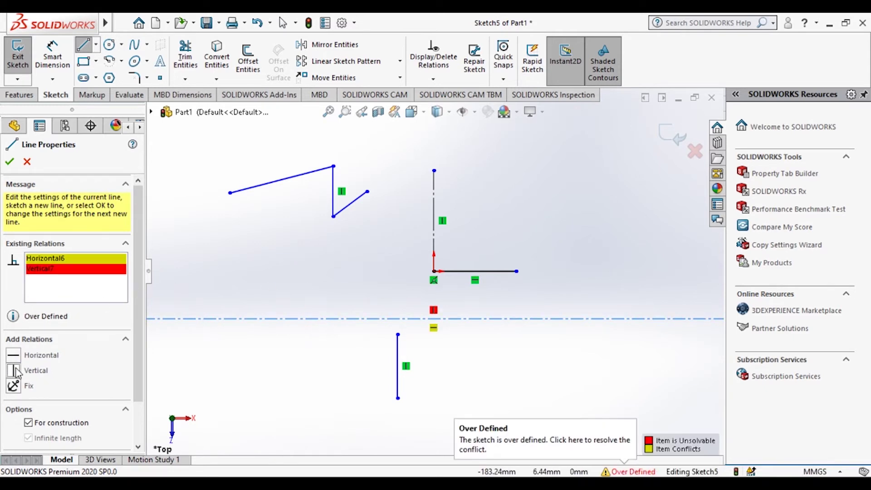
pyautogui.rightClick(58, 271)
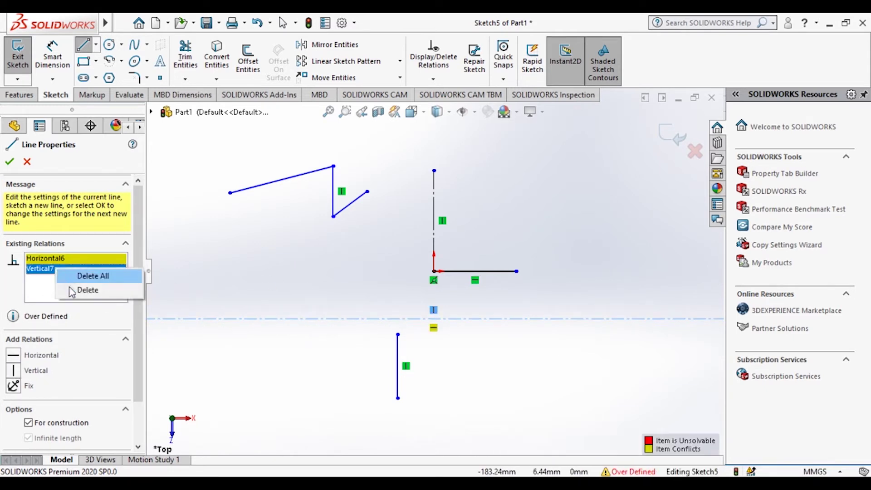
pyautogui.click(68, 288)
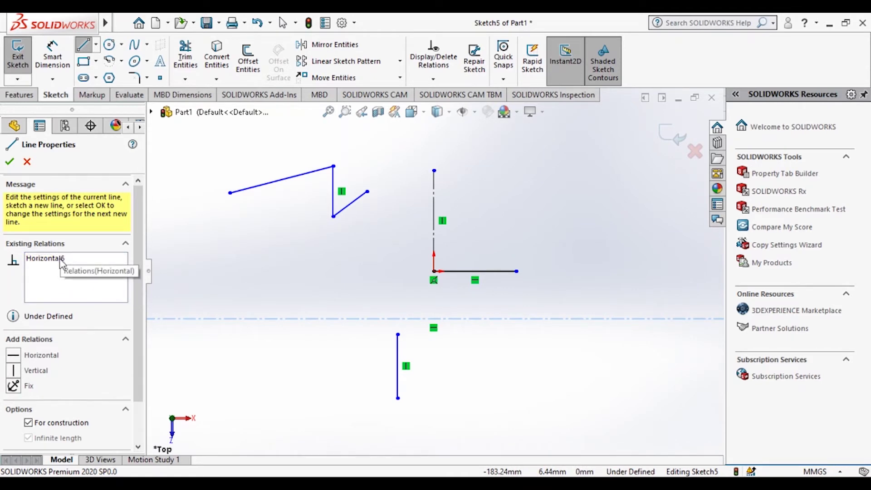
# - Replace the infinite construction line's Horizontal relation with a Vertical relation and end the Line command
pyautogui.click(62, 262)
pyautogui.rightClick(62, 261)
pyautogui.click(76, 279)
pyautogui.click(14, 371)
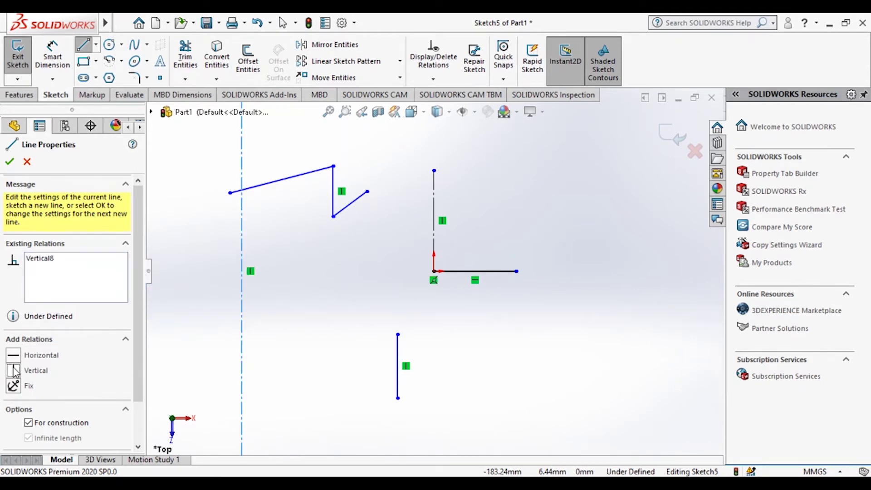
pyautogui.click(27, 161)
pyautogui.click(27, 161)
# - Sketch a corner rectangle above and to the right of the origin, and a second one about 44 × 54 mm below it
pyautogui.click(109, 44)
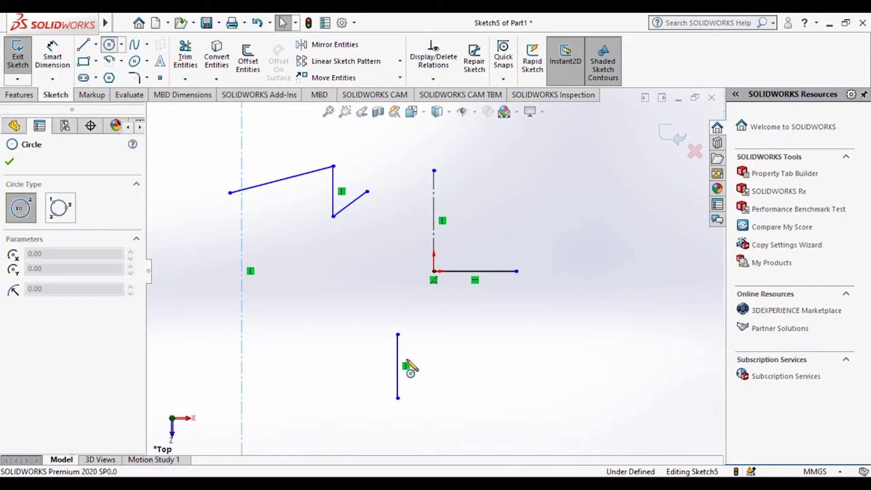
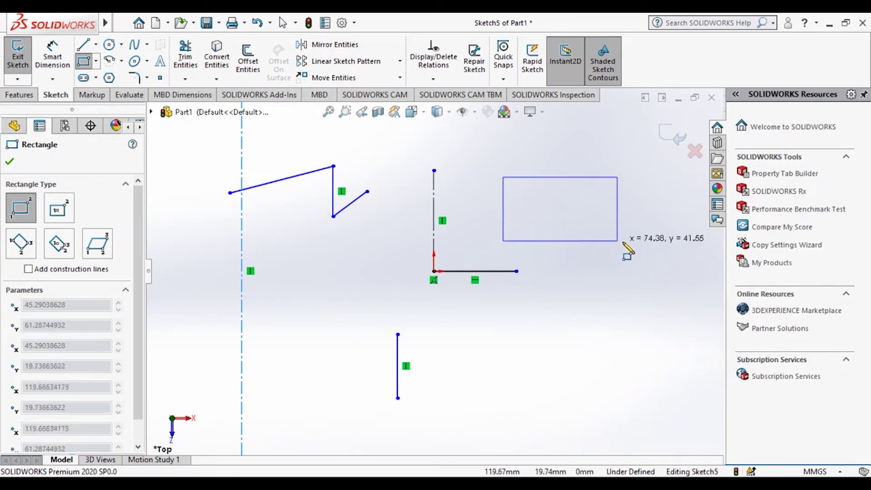
pyautogui.click(635, 255)
pyautogui.click(513, 316)
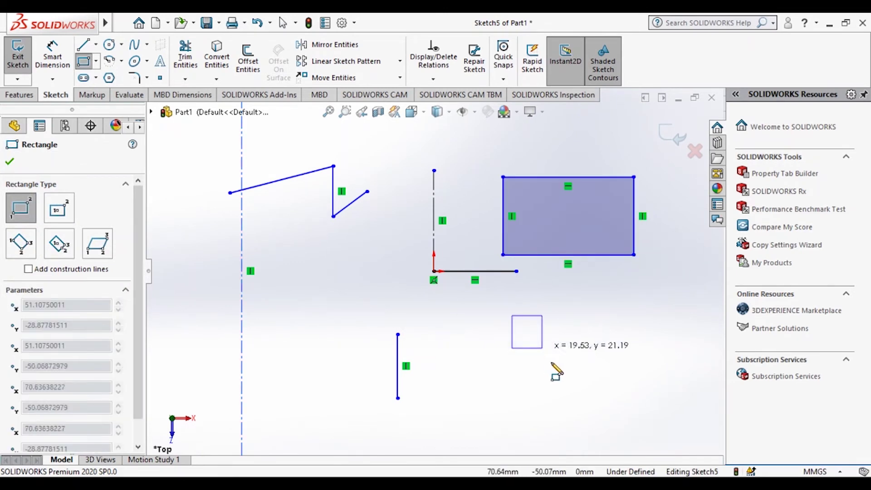
pyautogui.click(580, 398)
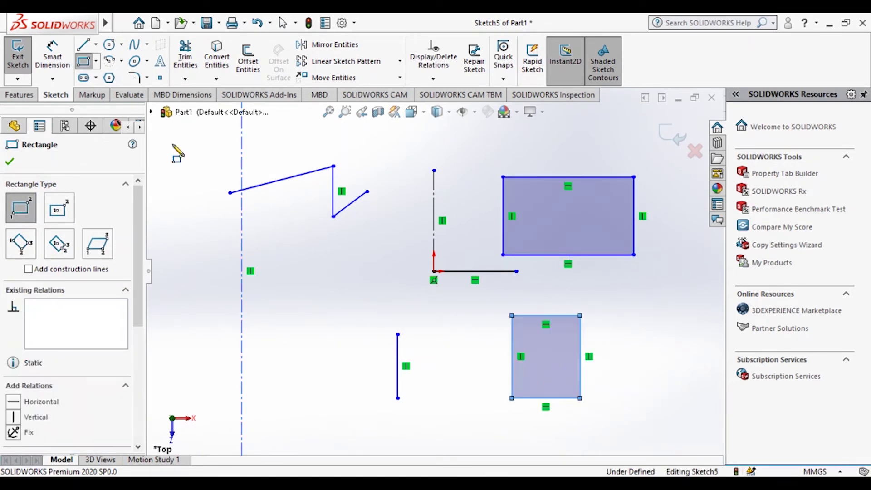
# - Sketch two center rectangles: one about 64 mm high across the infinite construction line, and one about 75 × 55 mm above the origin
pyautogui.click(96, 61)
pyautogui.click(113, 91)
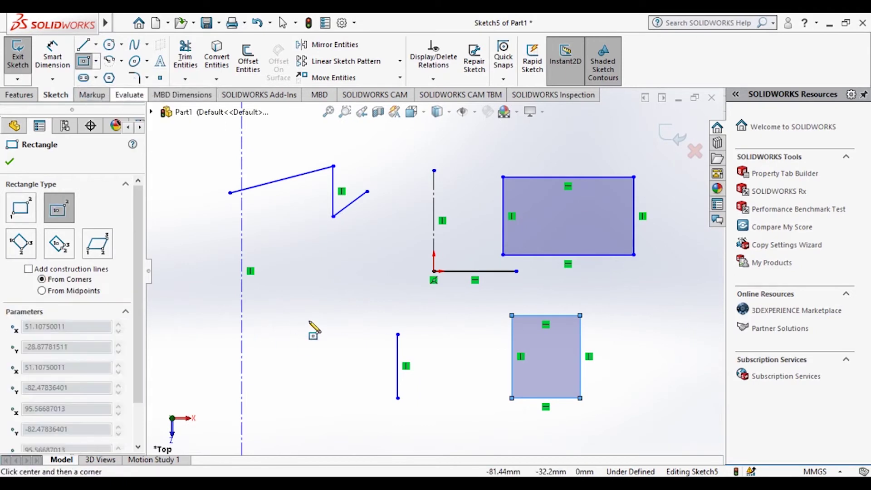
pyautogui.click(272, 300)
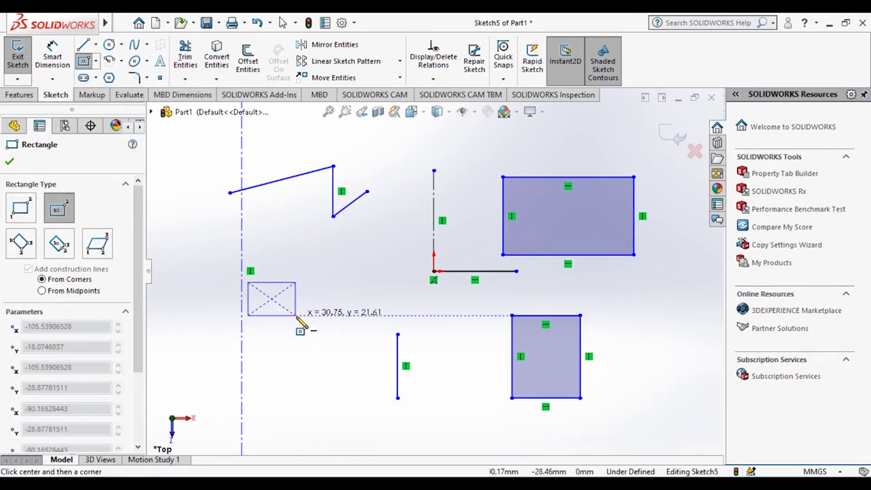
pyautogui.click(348, 348)
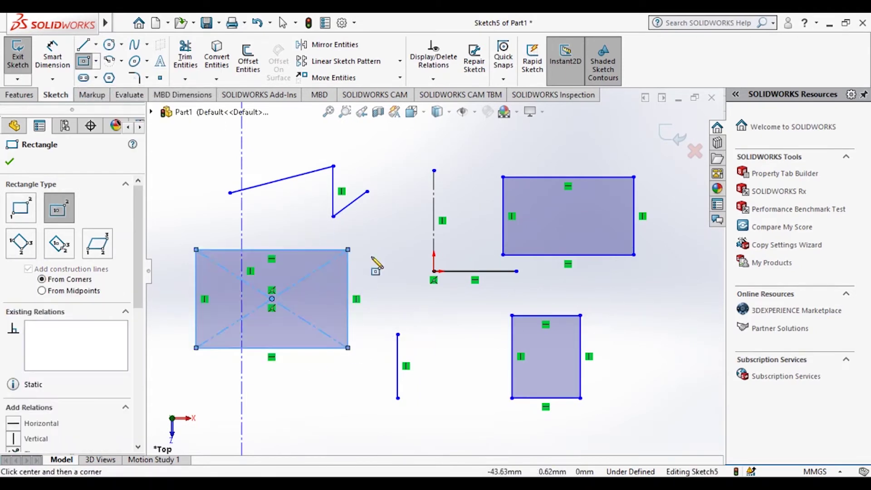
pyautogui.click(406, 149)
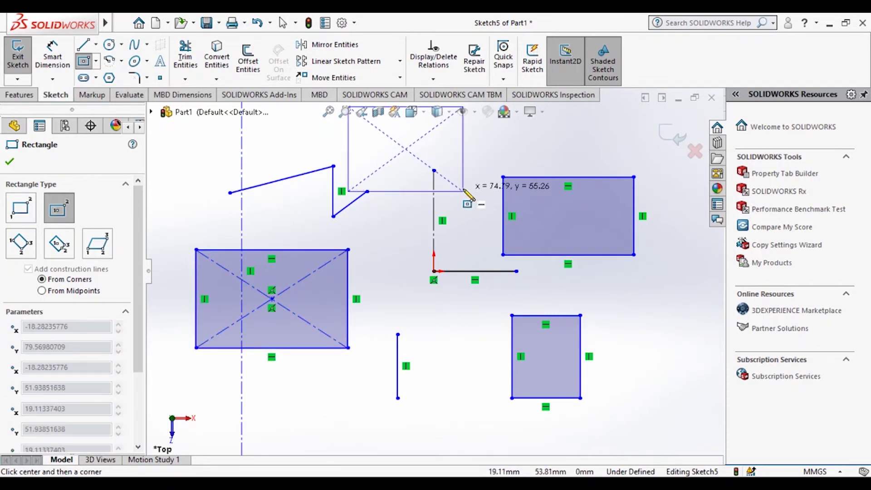
pyautogui.click(464, 191)
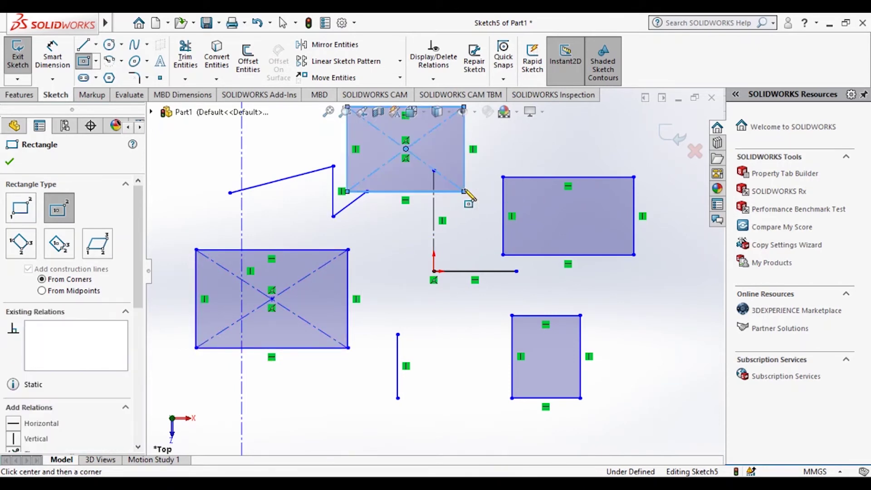
# - Sketch a slanted straight slot about 22 mm wide beyond the free left end of the zigzag line
pyautogui.click(121, 61)
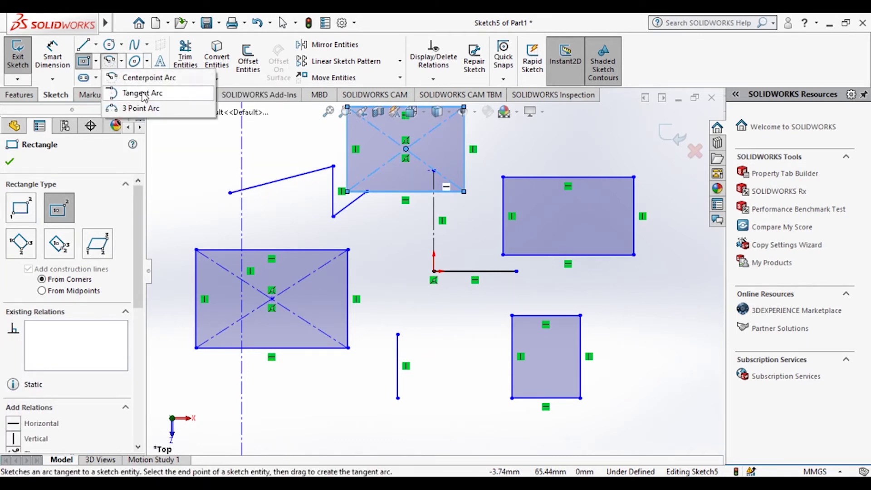
pyautogui.click(146, 62)
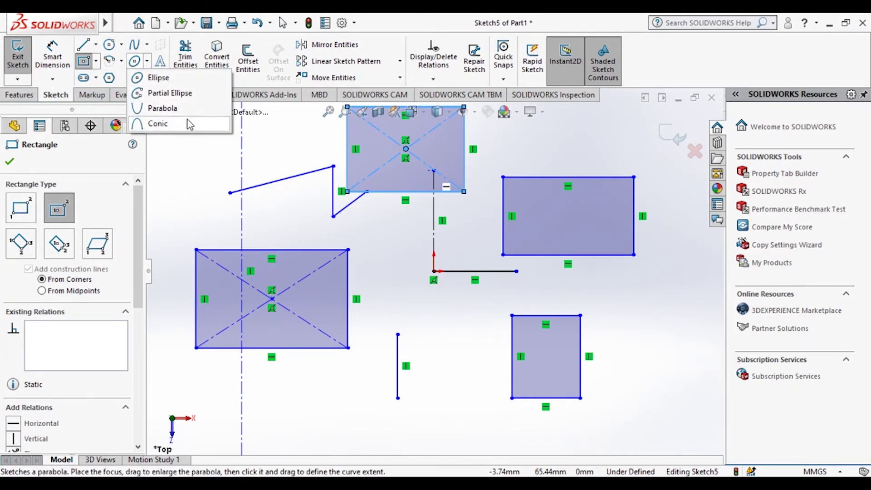
pyautogui.click(96, 78)
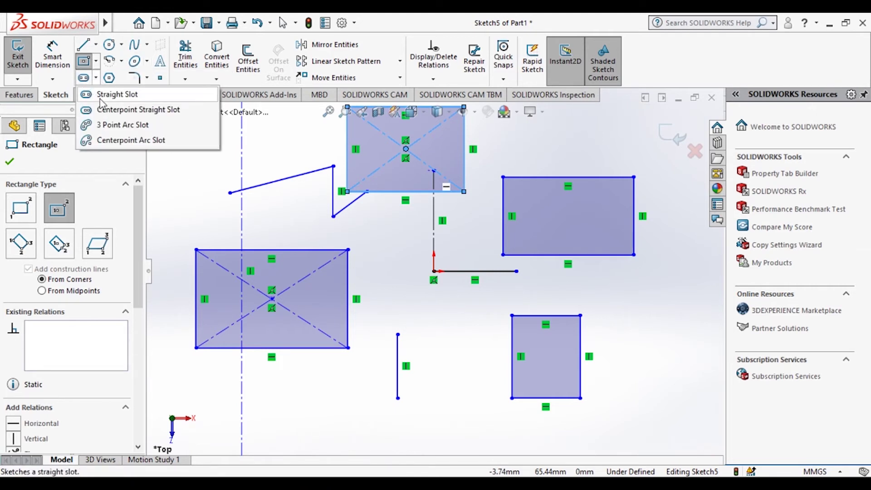
pyautogui.click(116, 94)
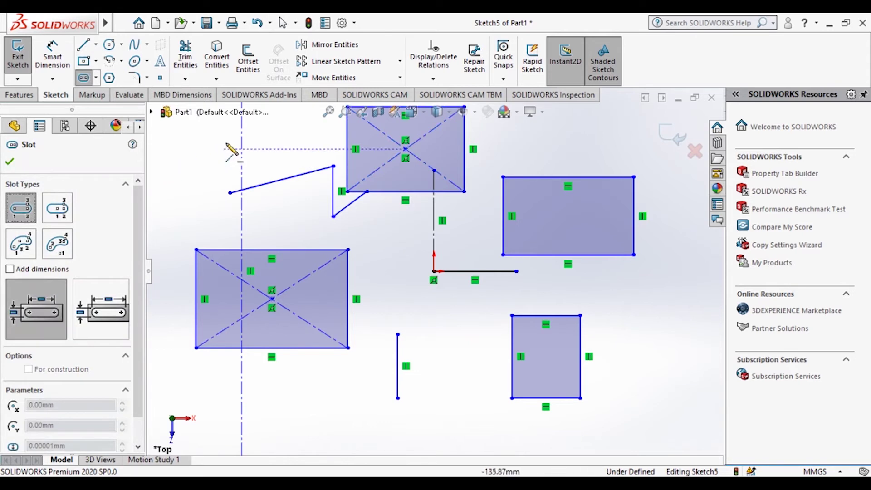
pyautogui.click(172, 199)
pyautogui.click(206, 154)
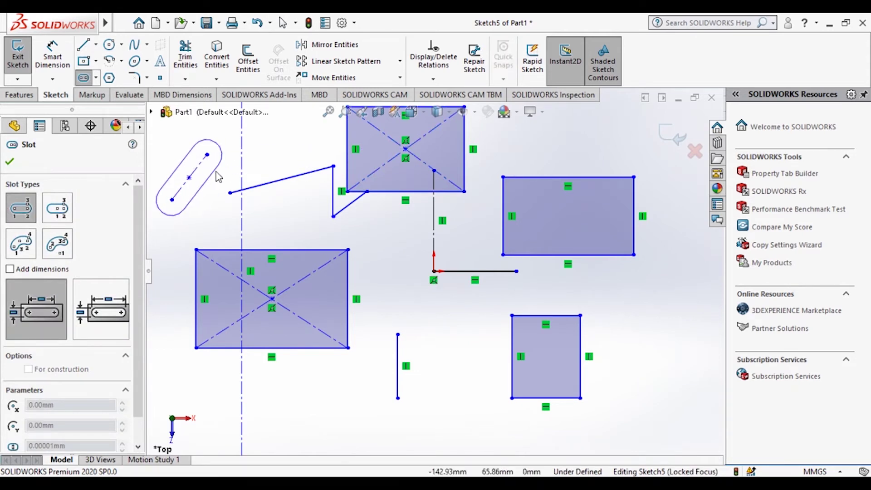
pyautogui.click(216, 172)
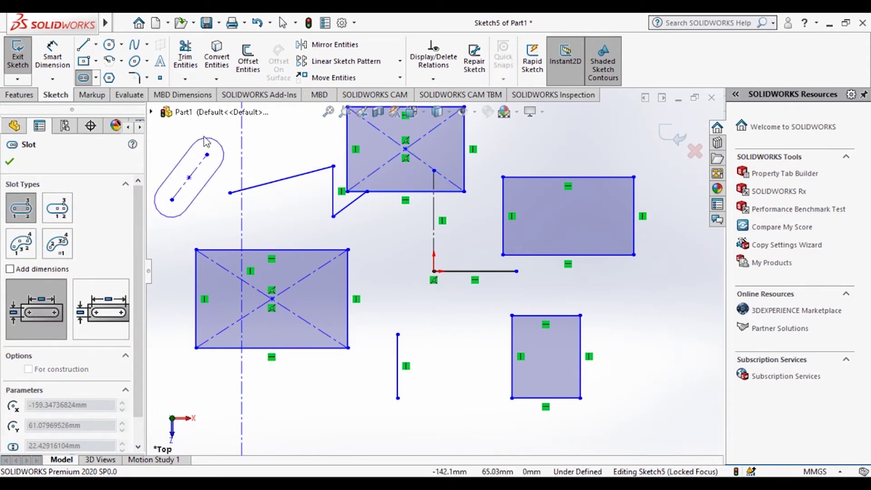
# - Sketch a slightly slanted centerpoint straight slot about 23.5 mm wide below the larger center rectangle
pyautogui.click(96, 78)
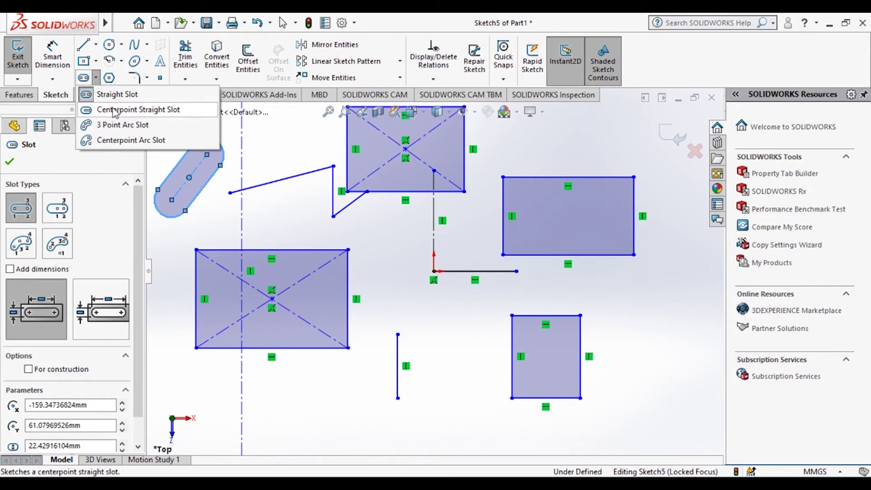
pyautogui.click(114, 110)
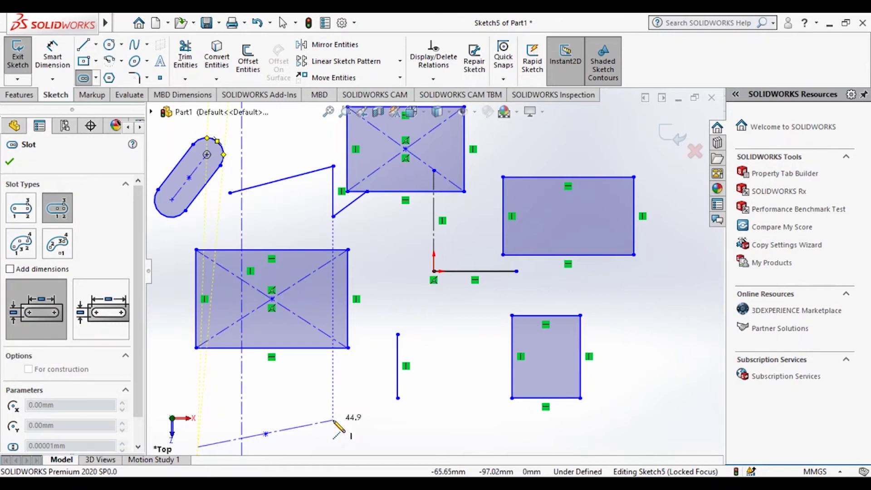
pyautogui.click(334, 415)
pyautogui.click(351, 412)
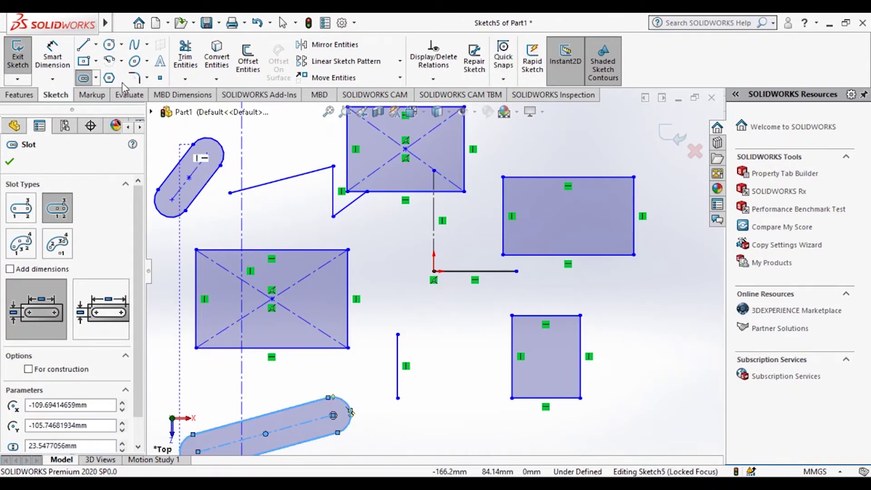
# - Sketch a five-sided polygon with a circumscribed circle about 74 mm in diameter overlapping the smaller corner rectangle, and switch it to an inscribed circle
pyautogui.click(109, 79)
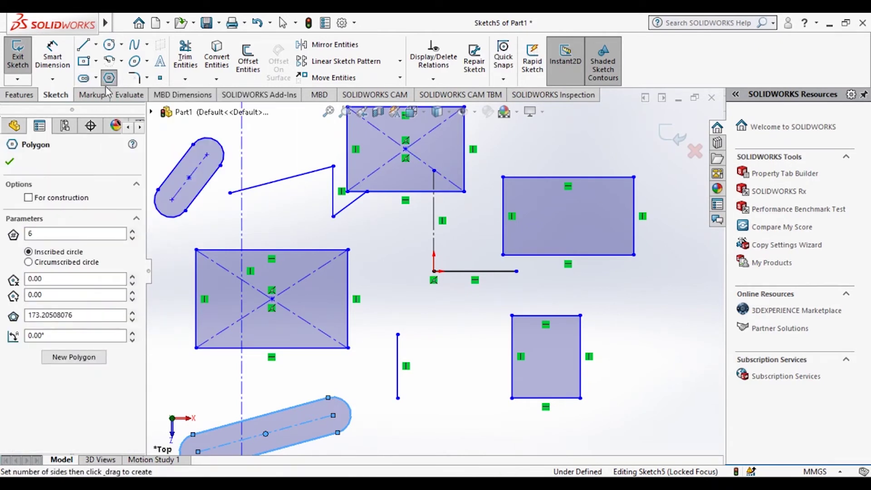
pyautogui.click(70, 232)
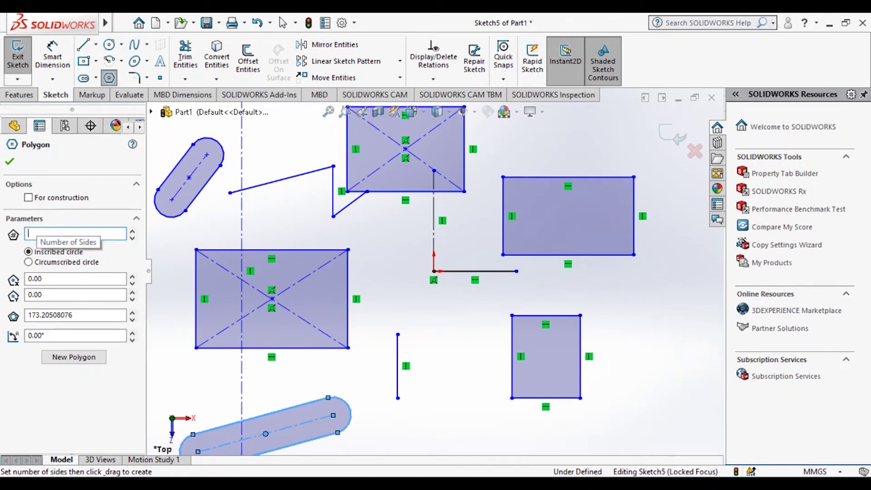
pyautogui.press('Return')
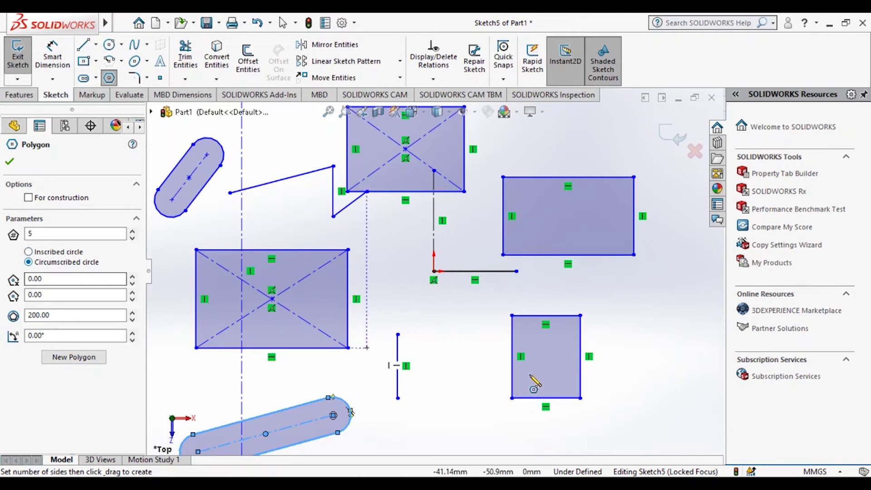
pyautogui.moveTo(624, 324); pyautogui.dragTo(658, 368)
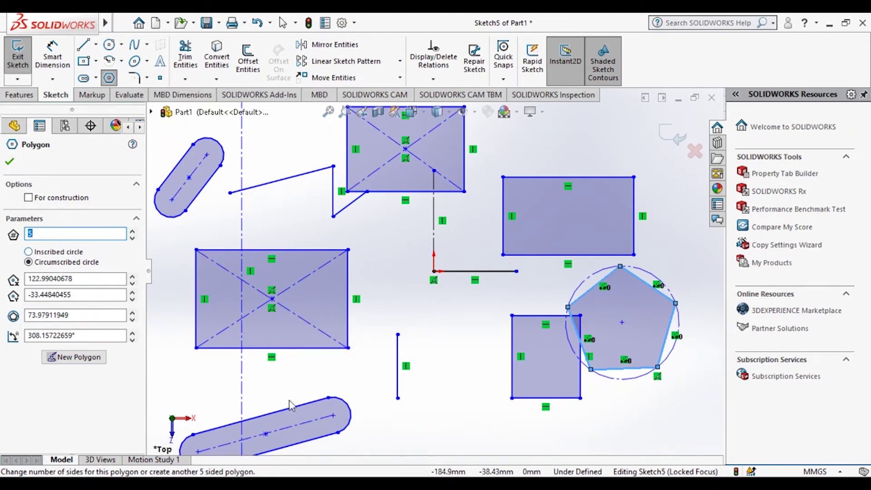
pyautogui.click(68, 252)
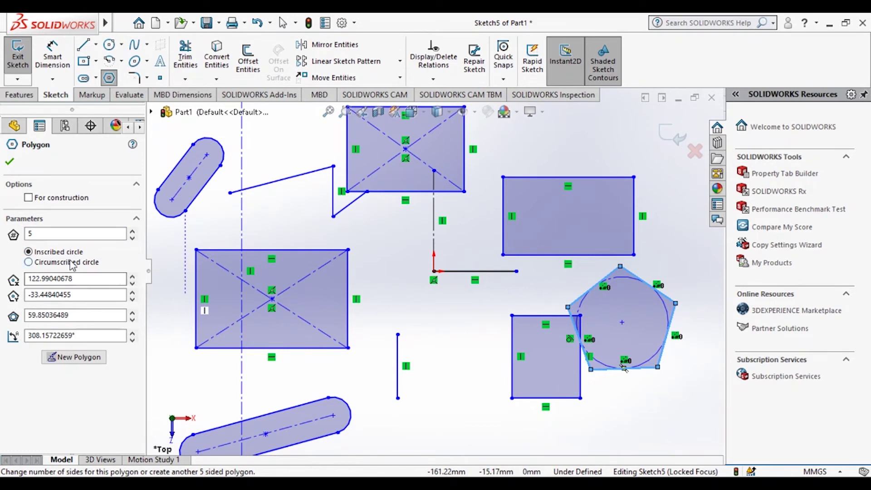
# - Sketch a second pentagon with an inscribed circle about 34 mm in diameter below the separate vertical line, try an angle of 0°, and end the Polygon command
pyautogui.click(424, 421)
pyautogui.click(455, 432)
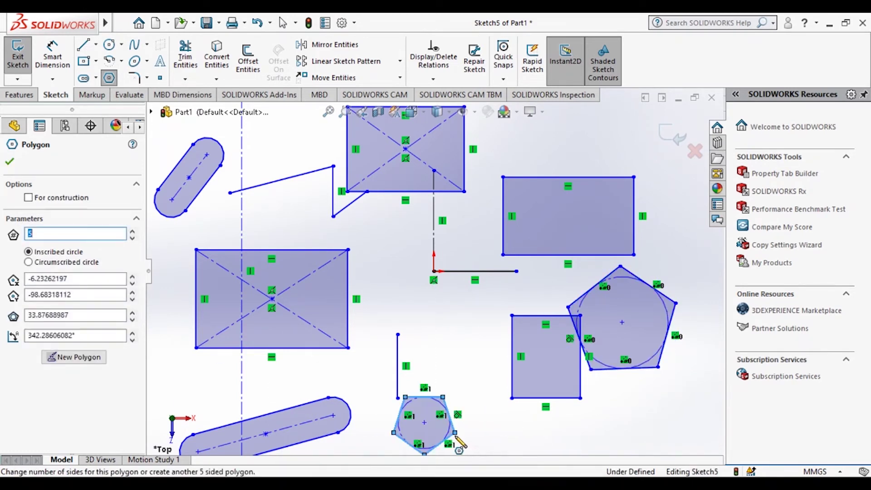
pyautogui.doubleClick(91, 335)
pyautogui.write('0')
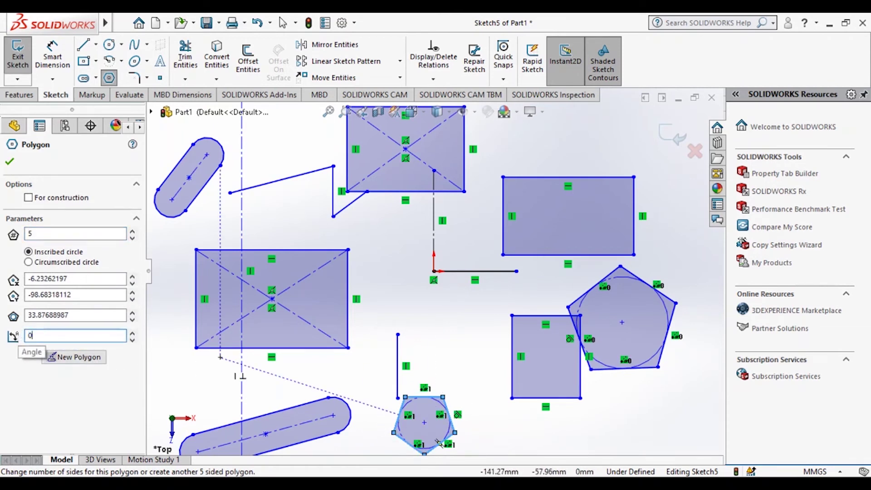
pyautogui.click(79, 357)
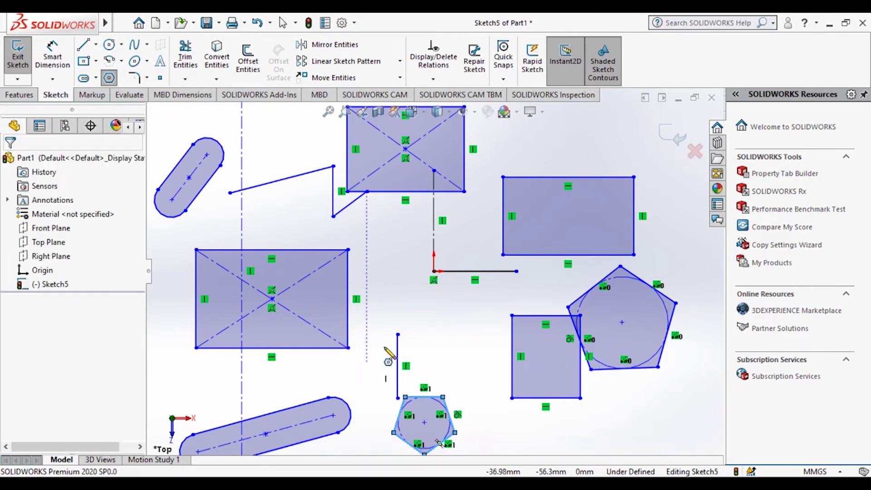
pyautogui.press('Escape')
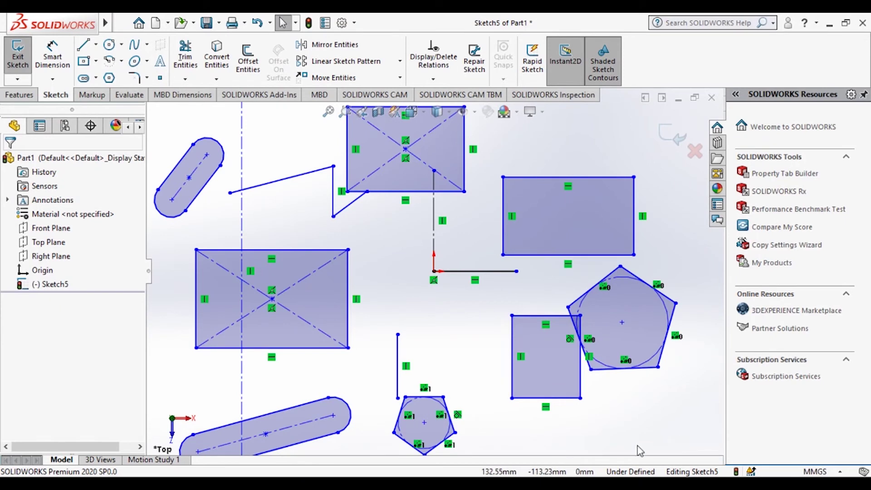
# - Stretch the larger center rectangle upward and to about 105 mm wide, and move the zigzag's free left endpoint to about X -155, Y 35.5 mm
pyautogui.moveTo(349, 297)
pyautogui.mouseDown()
pyautogui.moveTo(396, 290)
pyautogui.moveTo(358, 290)
pyautogui.mouseUp()
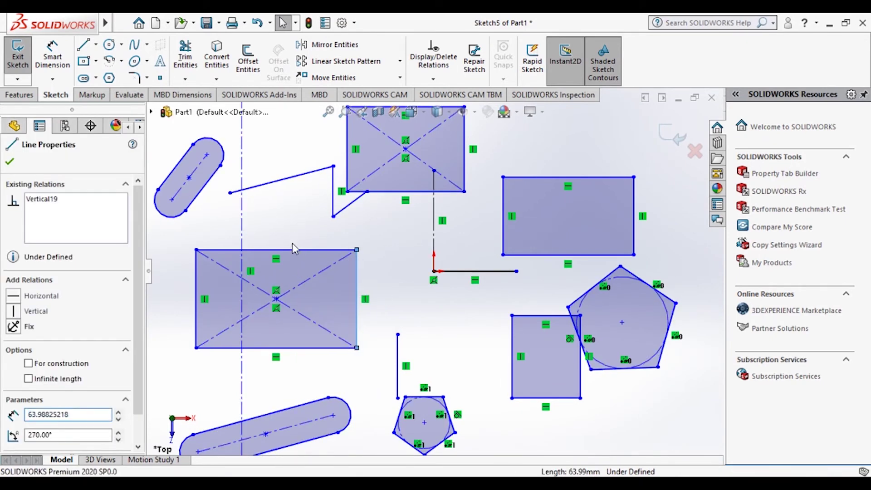
pyautogui.moveTo(294, 249); pyautogui.dragTo(292, 234)
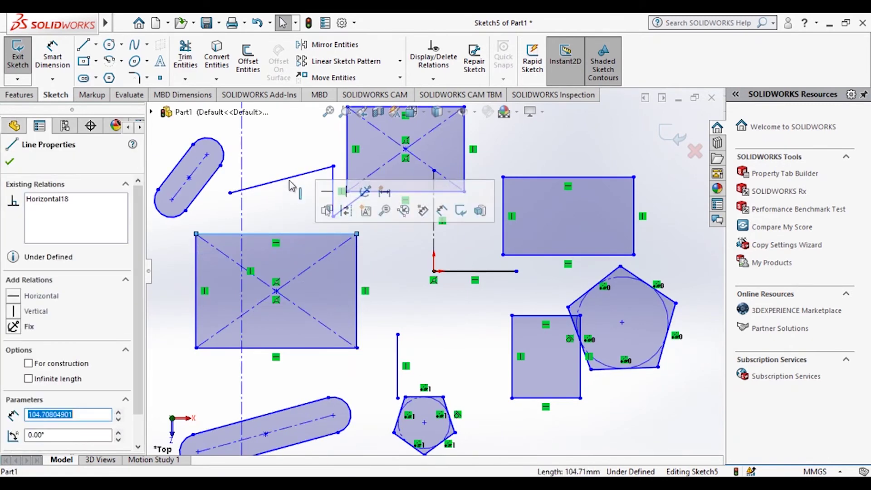
pyautogui.moveTo(231, 193)
pyautogui.mouseDown()
pyautogui.moveTo(233, 210)
pyautogui.moveTo(174, 210)
pyautogui.moveTo(196, 217)
pyautogui.mouseUp()
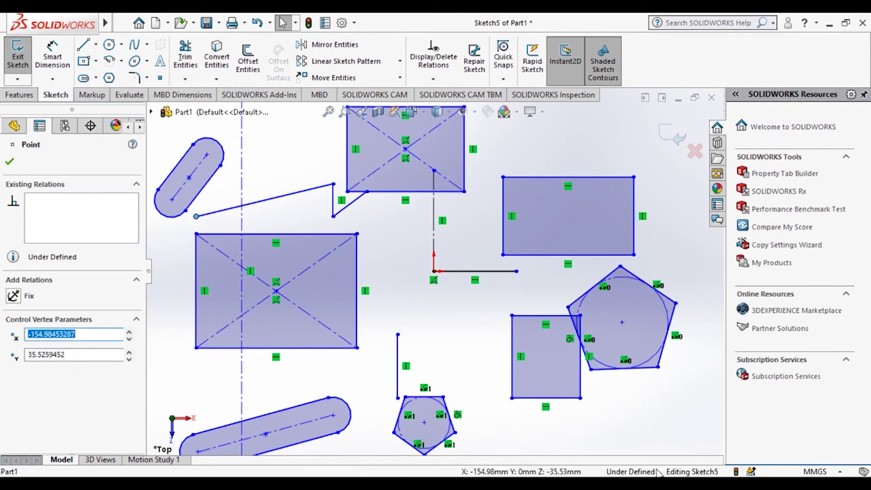
pyautogui.press('f')
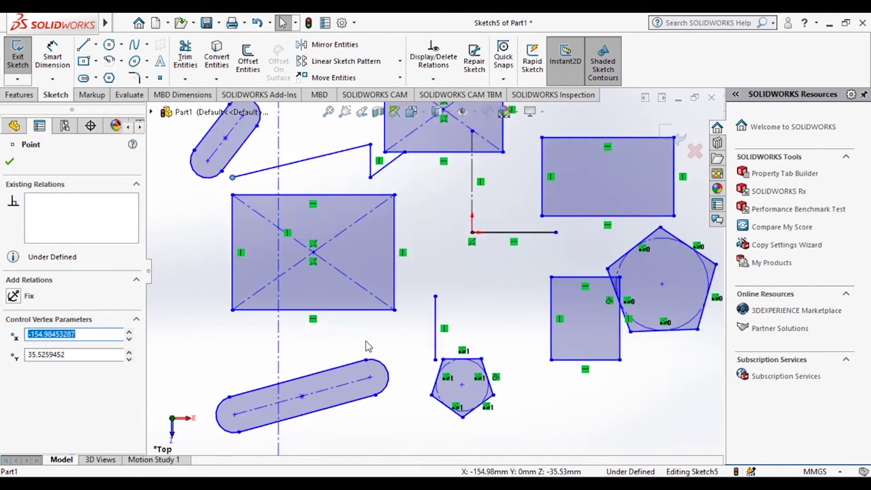
# - Enlarge the separate corner rectangle upward and to the right, and stretch the upper center rectangle to about 80 mm tall and wider
pyautogui.scroll(3, 581, 189)
pyautogui.scroll(-3, 521, 213)
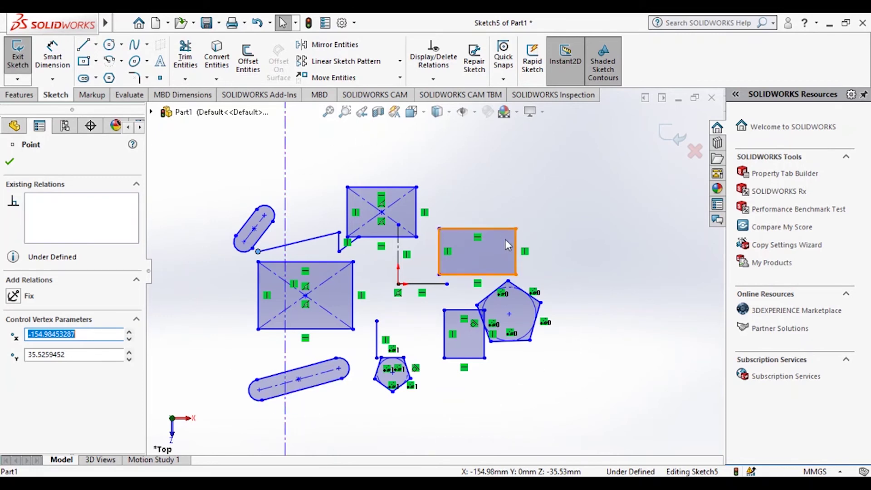
pyautogui.moveTo(516, 243); pyautogui.dragTo(538, 191)
pyautogui.click(551, 228)
pyautogui.click(374, 186)
pyautogui.moveTo(374, 186); pyautogui.dragTo(358, 165)
pyautogui.moveTo(351, 194); pyautogui.dragTo(315, 199)
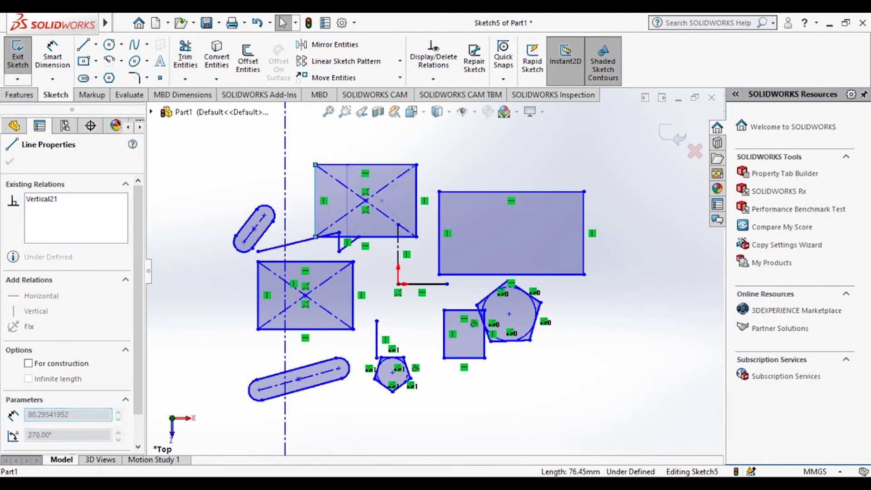
# - Widen the slanted upper slot, and stretch the lower center rectangle to about 150.5 mm wide and slightly taller
pyautogui.click(272, 224)
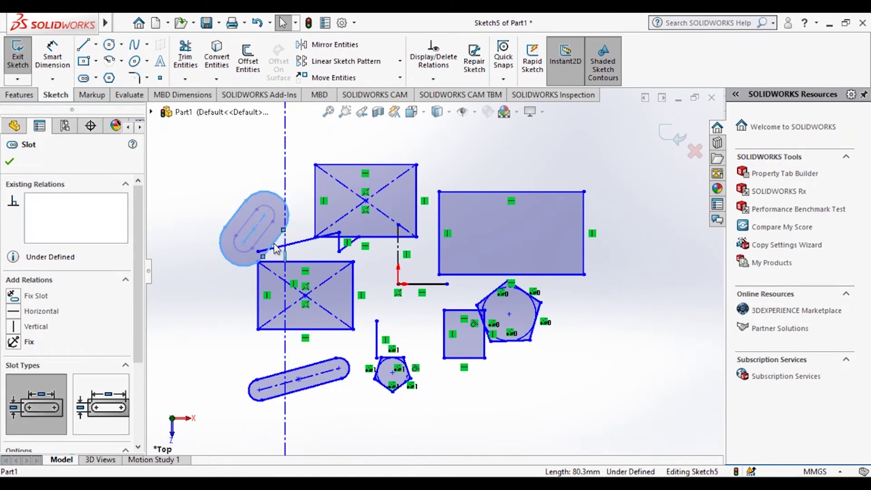
pyautogui.moveTo(257, 282); pyautogui.dragTo(217, 301)
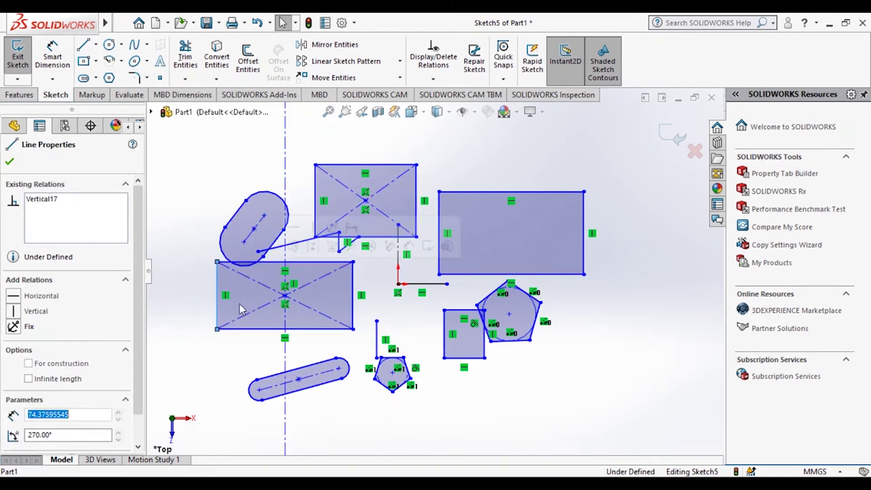
pyautogui.click(275, 341)
pyautogui.moveTo(263, 330); pyautogui.dragTo(263, 342)
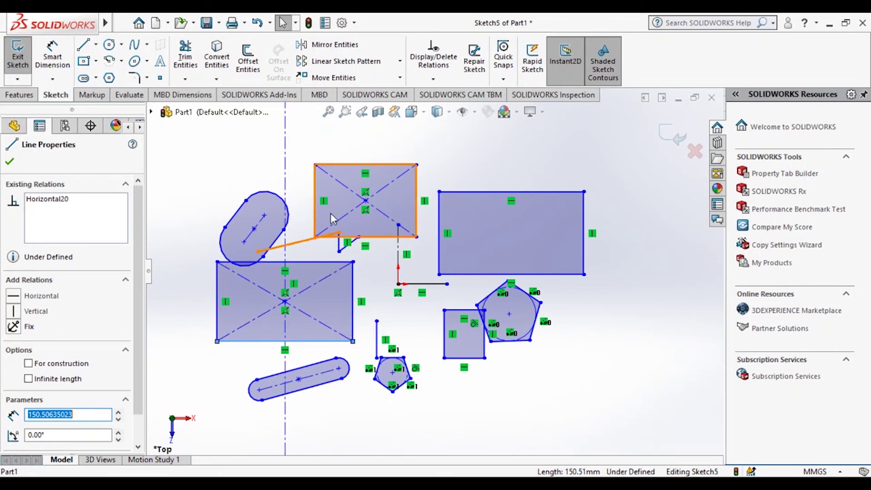
# - Reshape the upper slot to about 69 mm between arc centers, and enlarge the corner rectangle upward and to about 196 mm wide
pyautogui.moveTo(271, 198); pyautogui.dragTo(290, 159)
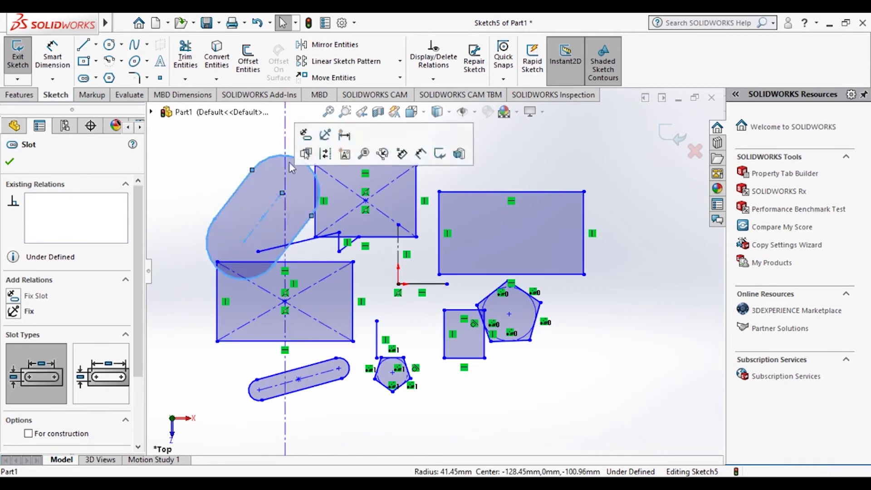
pyautogui.moveTo(276, 201); pyautogui.dragTo(259, 191)
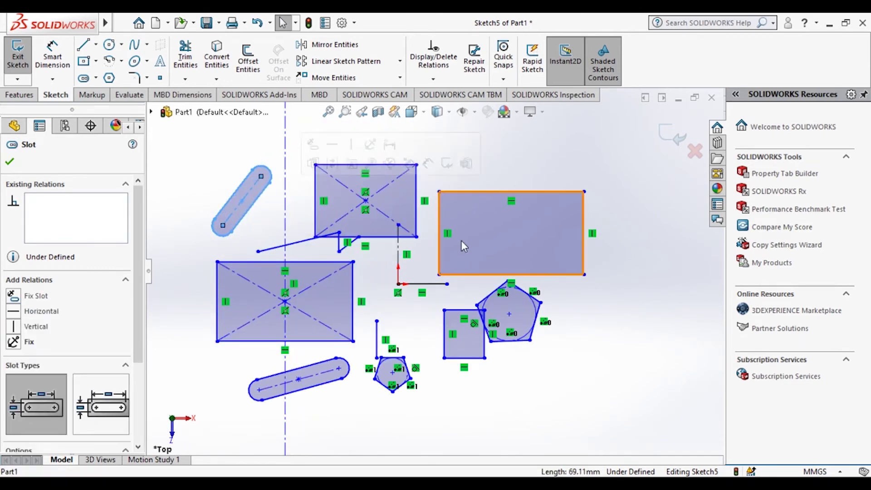
pyautogui.click(495, 188)
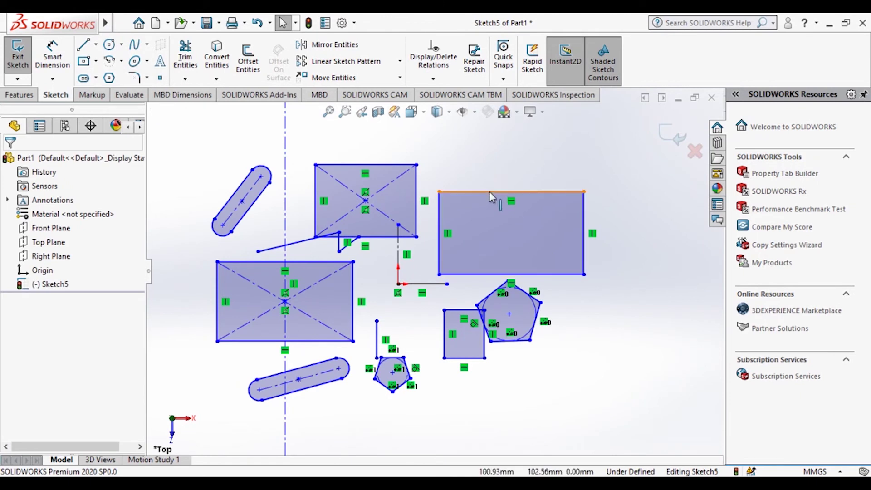
pyautogui.moveTo(489, 192); pyautogui.dragTo(522, 144)
pyautogui.moveTo(585, 247); pyautogui.dragTo(616, 245)
pyautogui.click(579, 275)
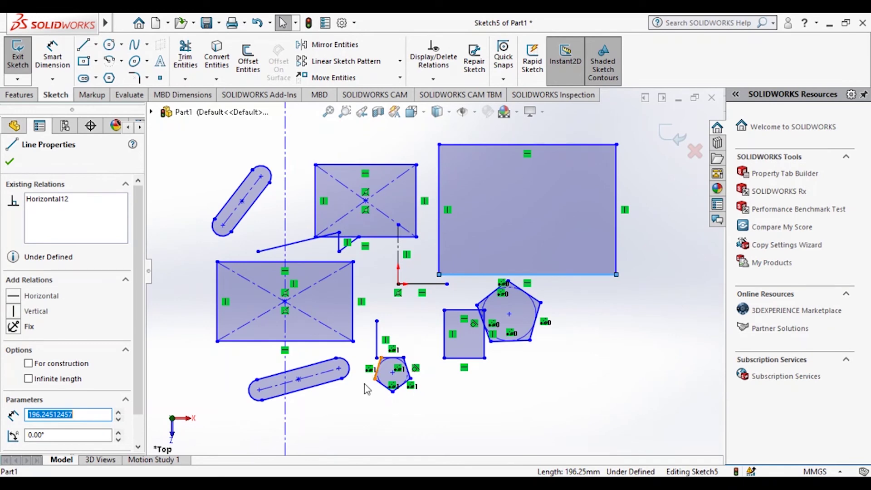
# - Move the smaller pentagon so its left vertex lies at X 0, Y about -127.6 mm, and inspect the patterned relation on its edges
pyautogui.moveTo(374, 379); pyautogui.dragTo(399, 399)
pyautogui.write('0')
pyautogui.press('Return')
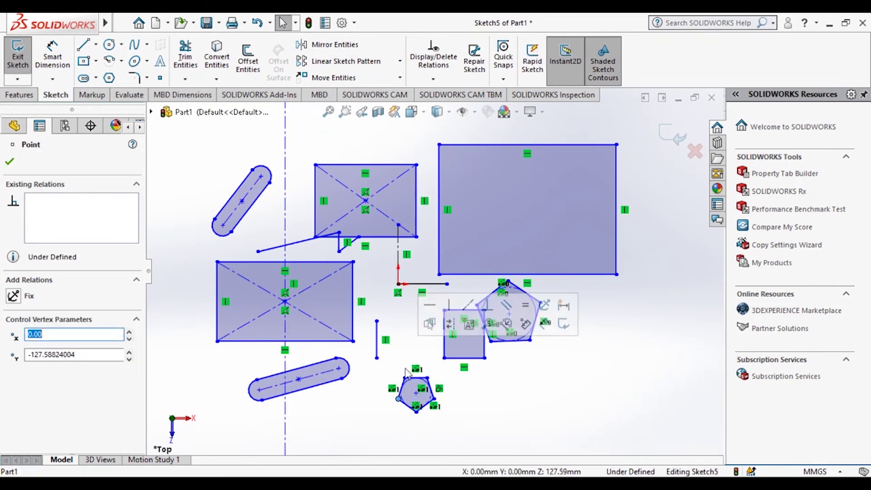
pyautogui.scroll(-3, 428, 390)
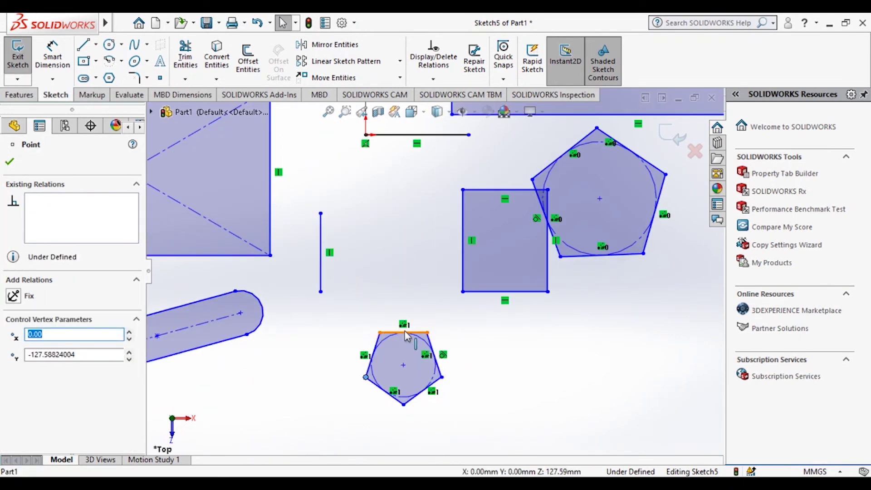
pyautogui.click(368, 361)
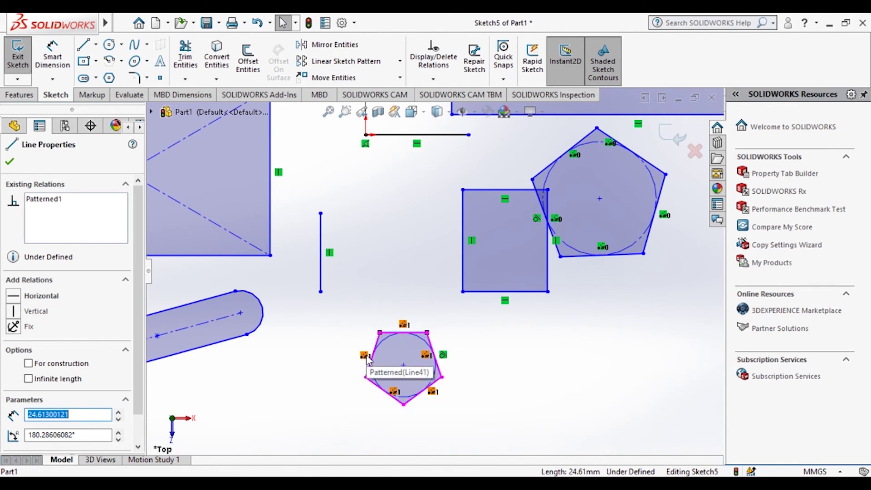
pyautogui.press('Escape')
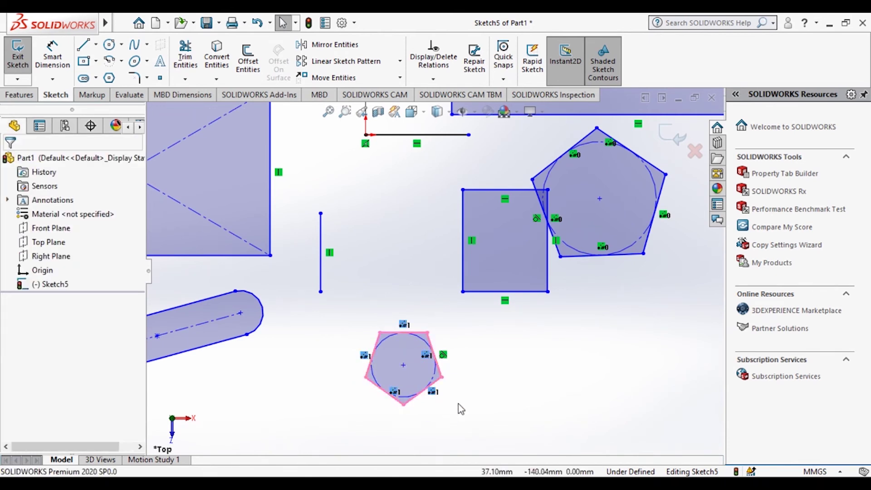
# - Adjust the lower slot to about 91 mm between arc centers and enlarge the larger pentagon to a side length of about 57 mm
pyautogui.click(517, 190)
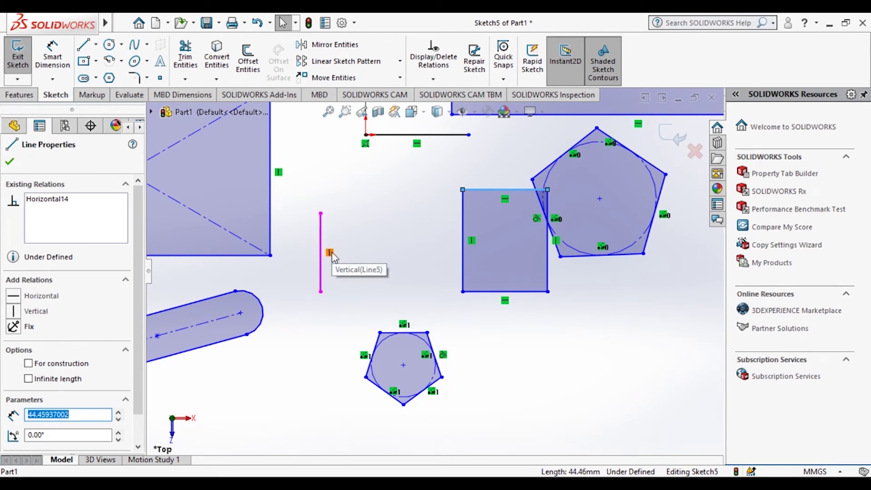
pyautogui.moveTo(227, 341)
pyautogui.mouseDown()
pyautogui.moveTo(220, 391)
pyautogui.moveTo(227, 341)
pyautogui.mouseUp()
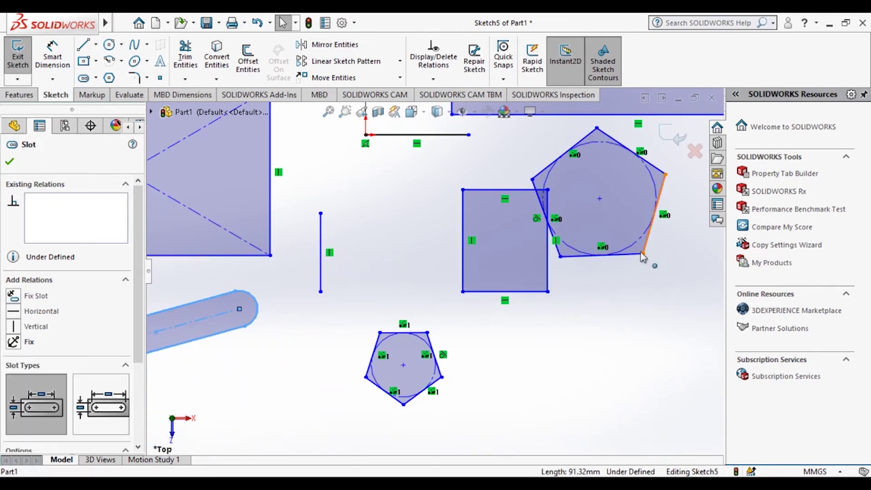
pyautogui.moveTo(632, 264); pyautogui.dragTo(604, 273)
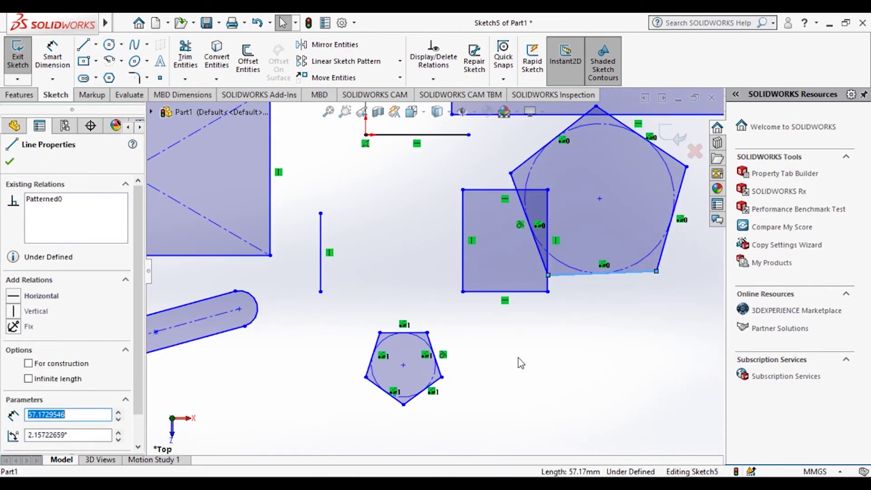
# - Delete all sketch entities, including the infinite vertical construction line
pyautogui.scroll(6, 518, 357)
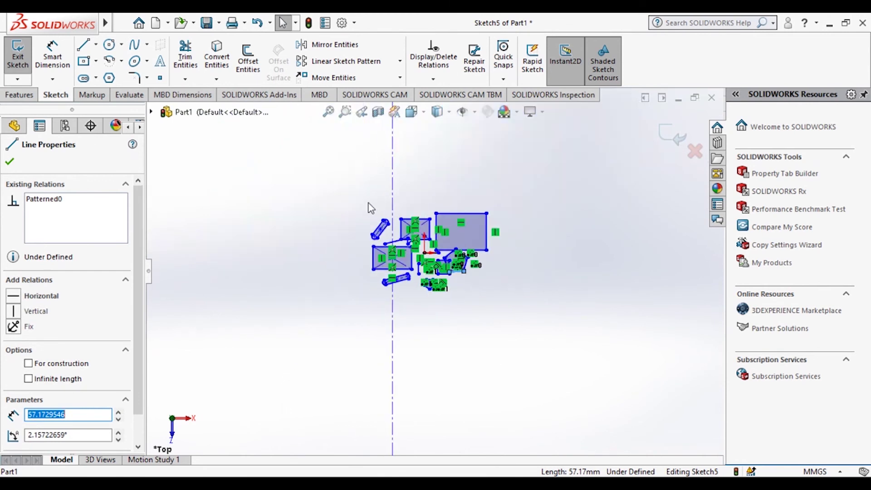
pyautogui.click(583, 353)
pyautogui.moveTo(352, 201); pyautogui.dragTo(579, 350)
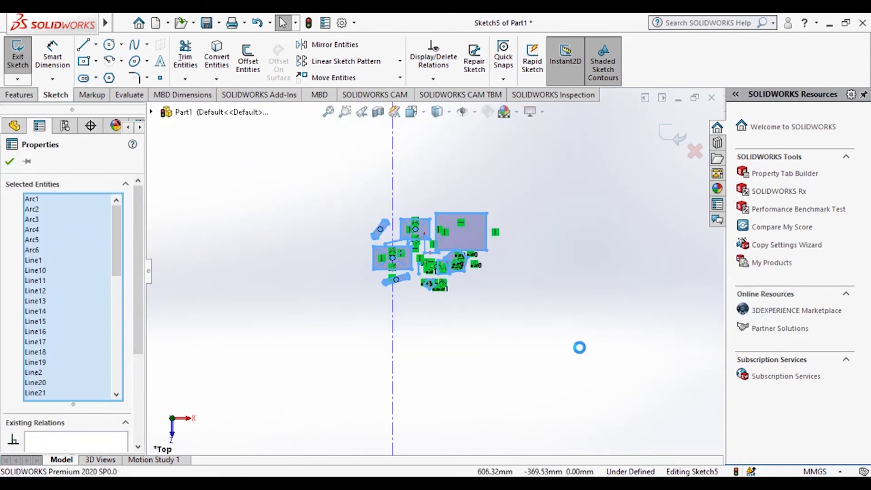
pyautogui.press('Delete')
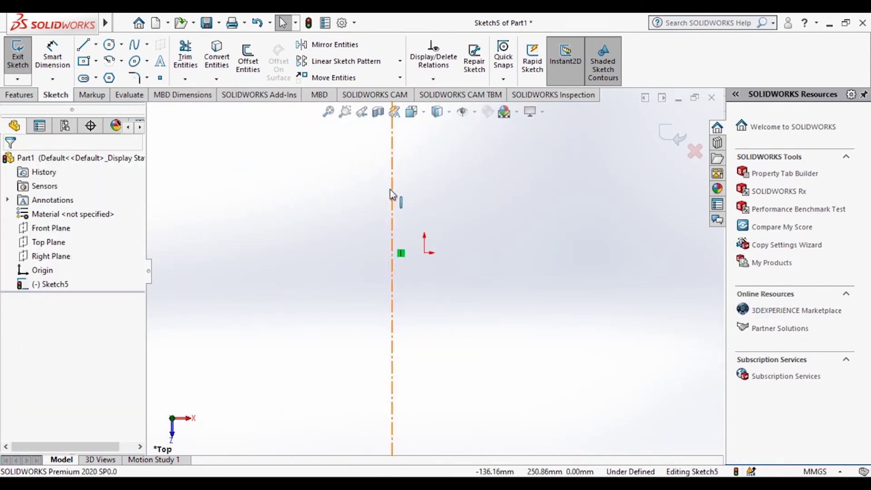
pyautogui.click(390, 190)
pyautogui.press('Delete')
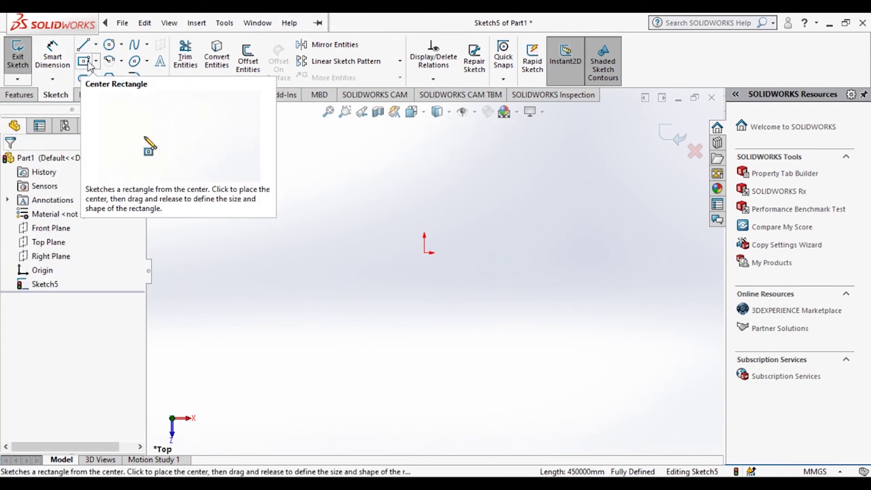
# - Sketch a corner rectangle about 412 mm wide, starting at the origin and extending up and to the right
pyautogui.click(83, 45)
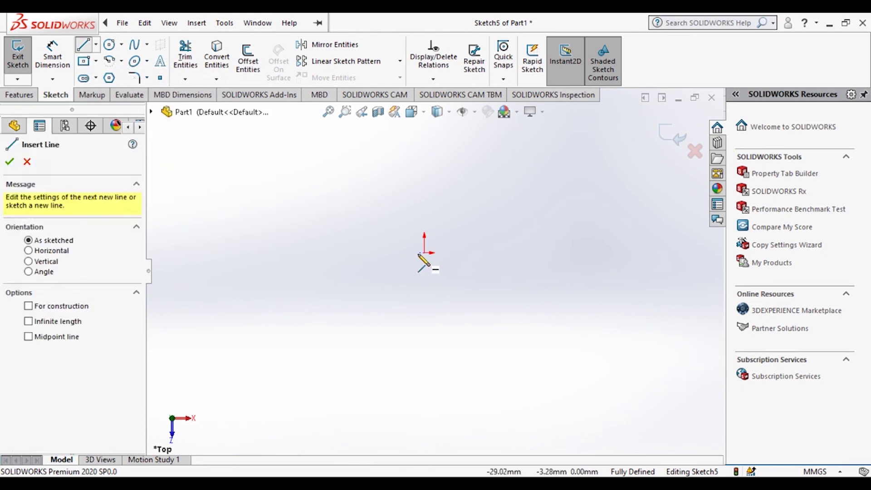
pyautogui.click(84, 60)
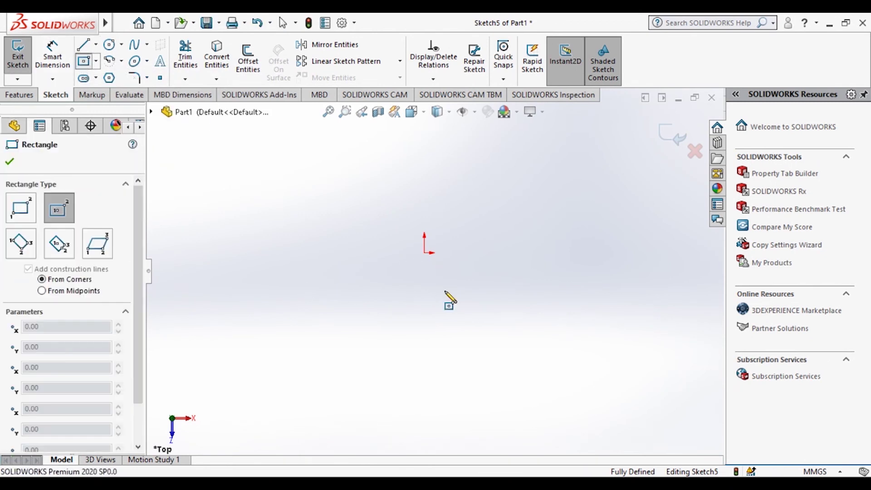
pyautogui.click(97, 61)
pyautogui.click(101, 78)
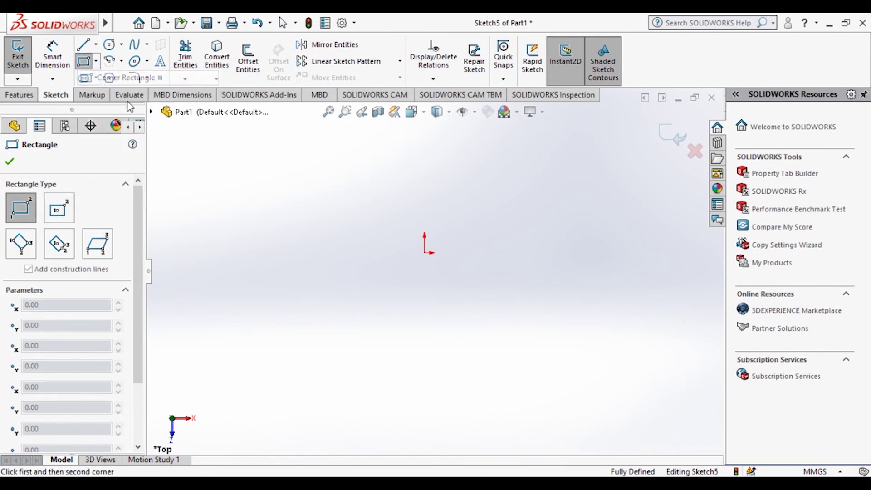
pyautogui.click(424, 253)
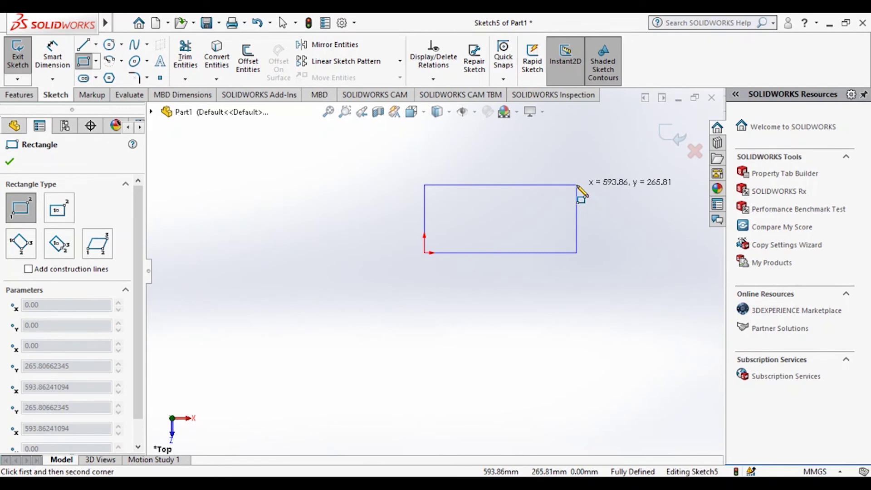
pyautogui.click(530, 181)
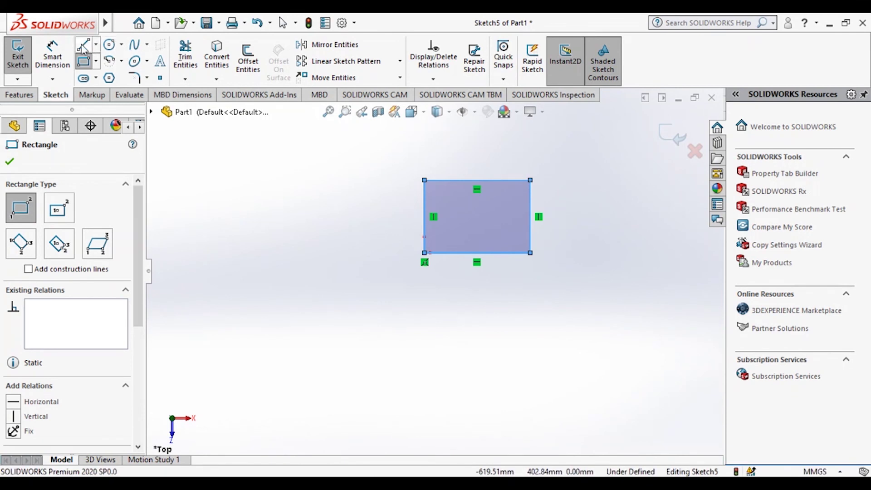
# - Dimension the rectangle's bottom edge with Smart Dimension and set it to 200 mm
pyautogui.click(53, 58)
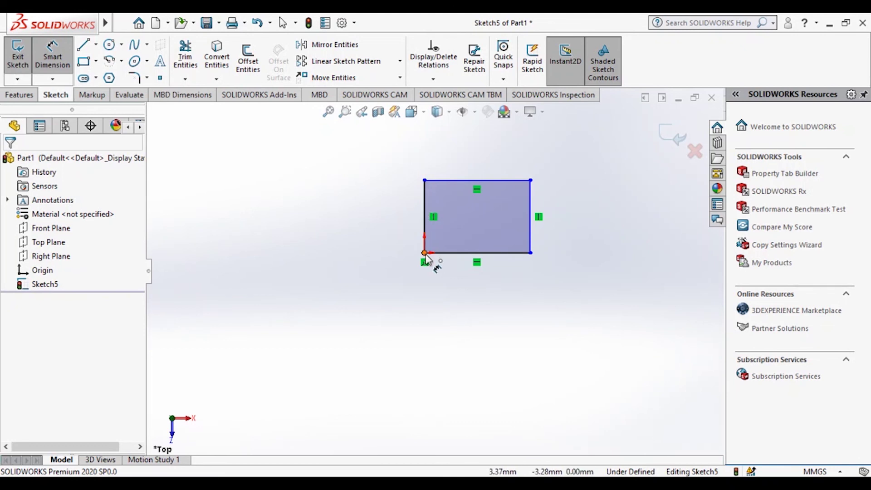
pyautogui.click(450, 256)
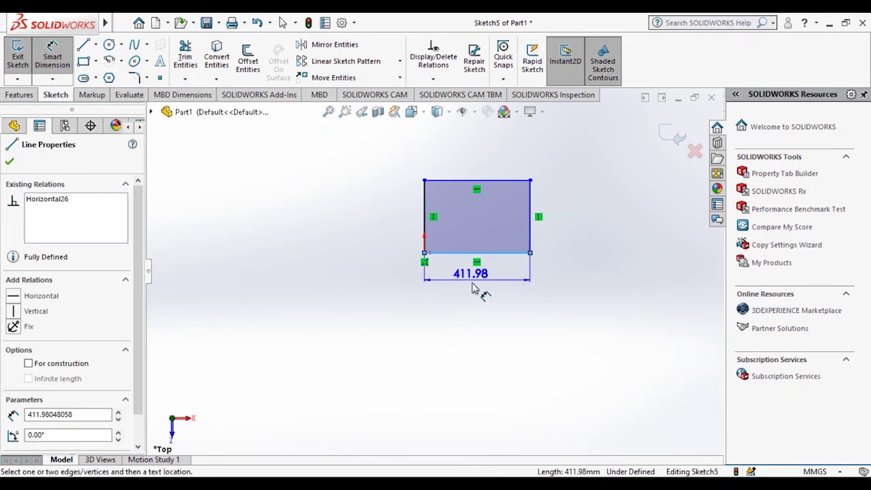
pyautogui.click(474, 294)
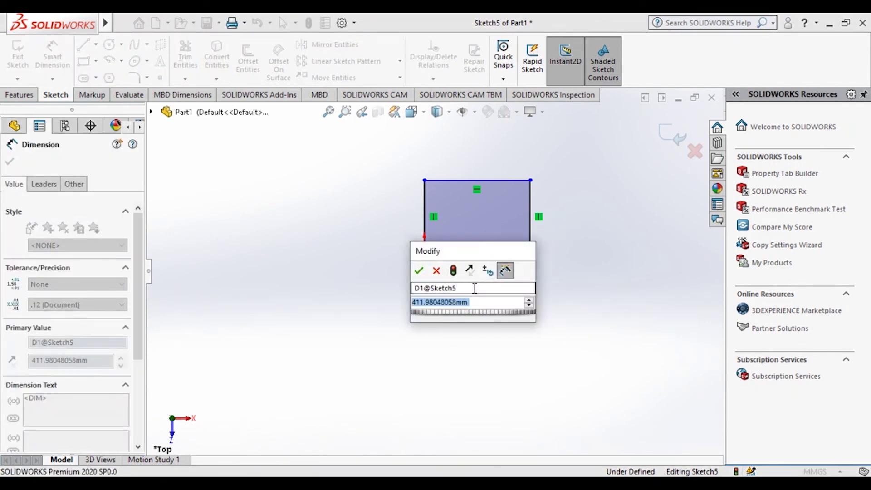
pyautogui.write('200m')
pyautogui.press('Return')
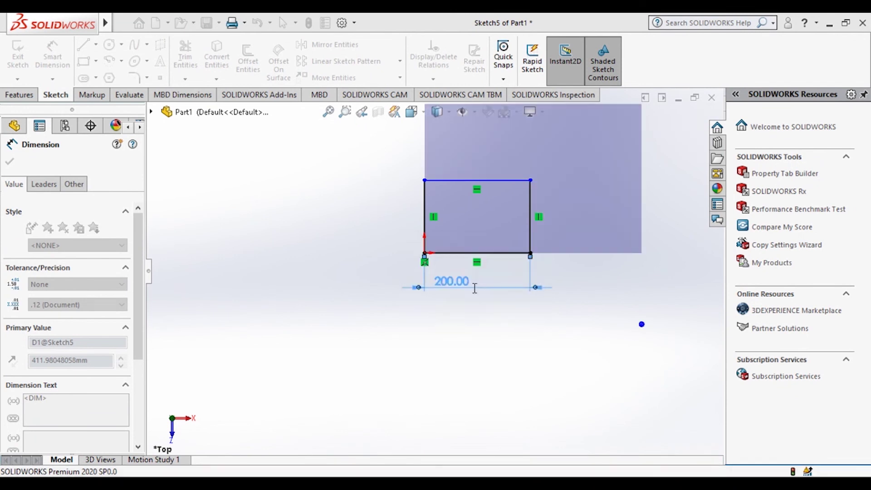
# - Dimension the rectangle's left edge, set it to 120 mm, and end the Smart Dimension command
pyautogui.click(425, 201)
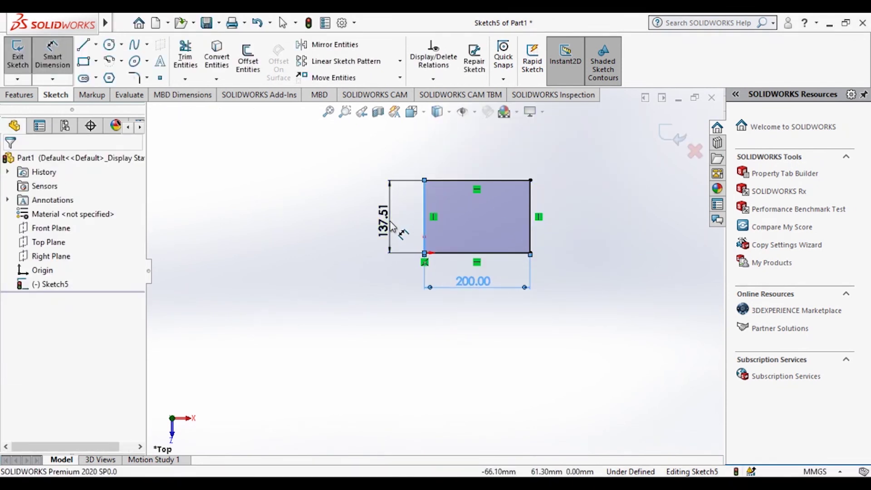
pyautogui.click(391, 225)
pyautogui.write('120')
pyautogui.press('Return')
pyautogui.press('Escape')
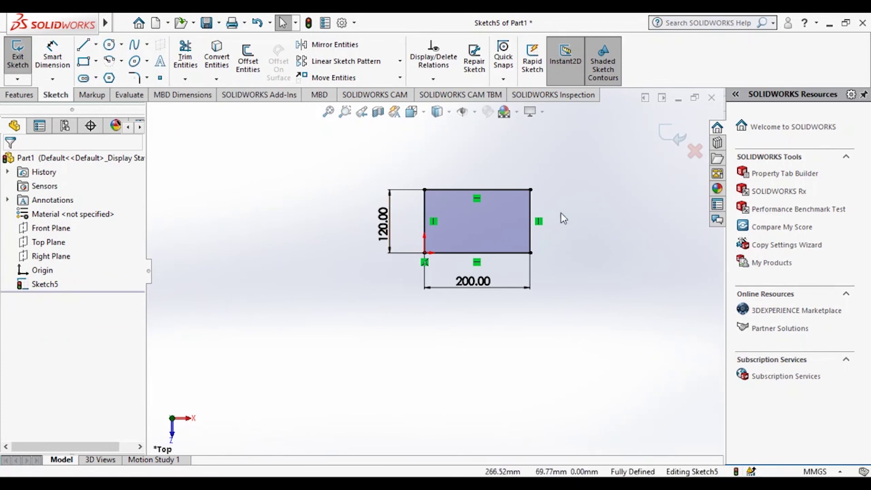
# - Try to move the dimensioned rectangle's edges one after another to check whether they are fully defined, and clear the selection
pyautogui.click(532, 218)
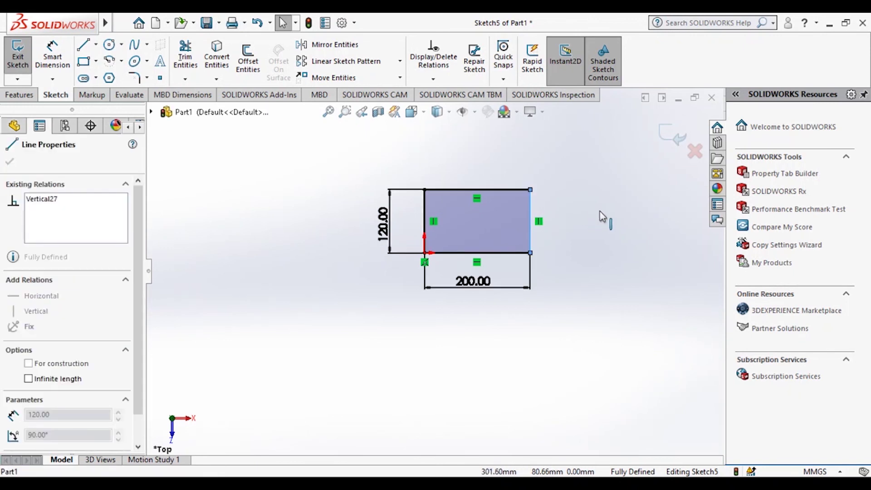
pyautogui.click(515, 190)
pyautogui.click(425, 202)
pyautogui.click(455, 252)
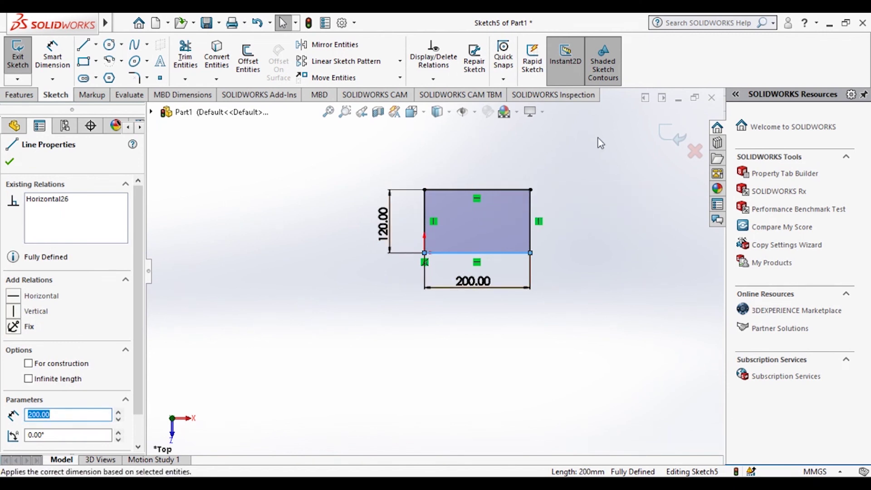
pyautogui.click(592, 216)
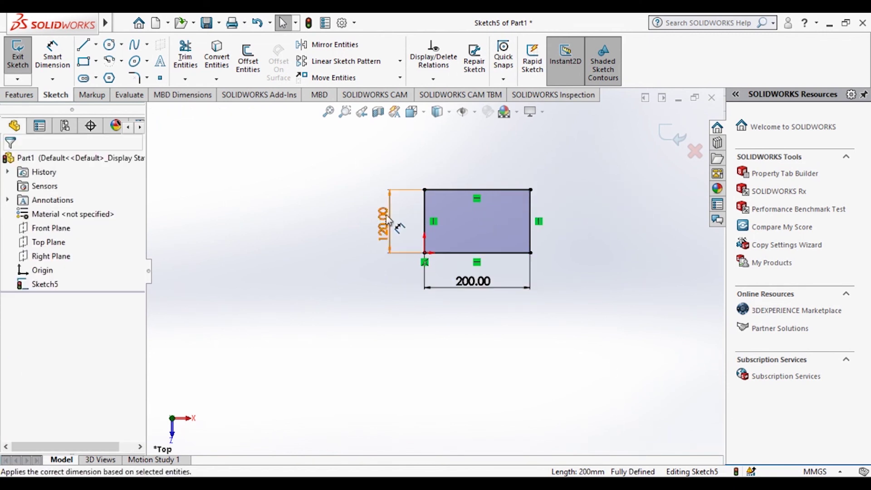
# - Delete the rectangle's 120 mm height dimension and move its top edge upward to make the rectangle taller
pyautogui.click(394, 204)
pyautogui.press('Delete')
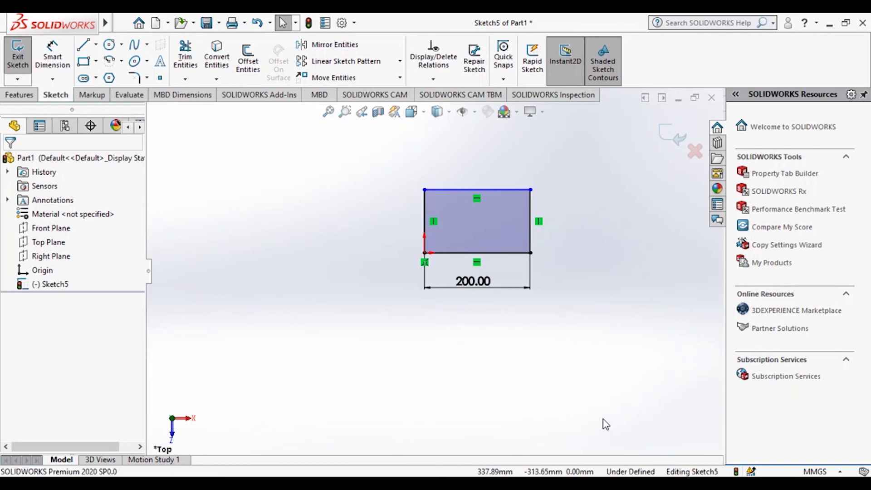
pyautogui.moveTo(456, 190); pyautogui.dragTo(488, 173)
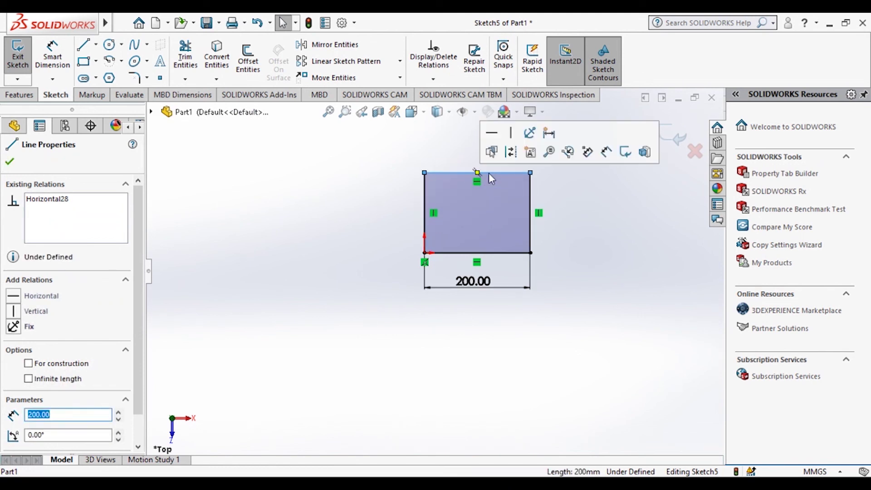